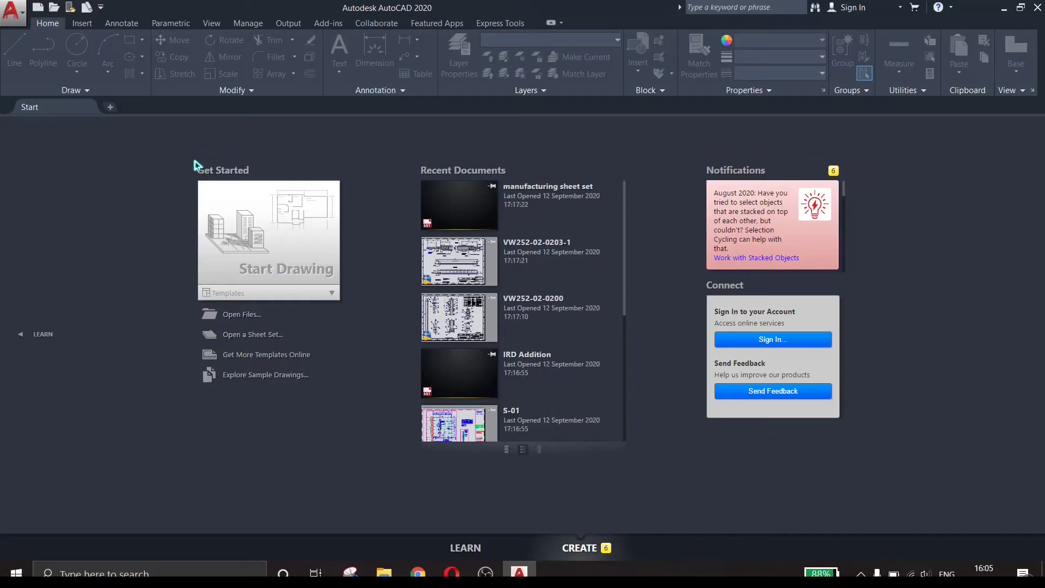
Create a new blank drawing and reposition the floating command line just above the layout tabs.
click(266, 234)
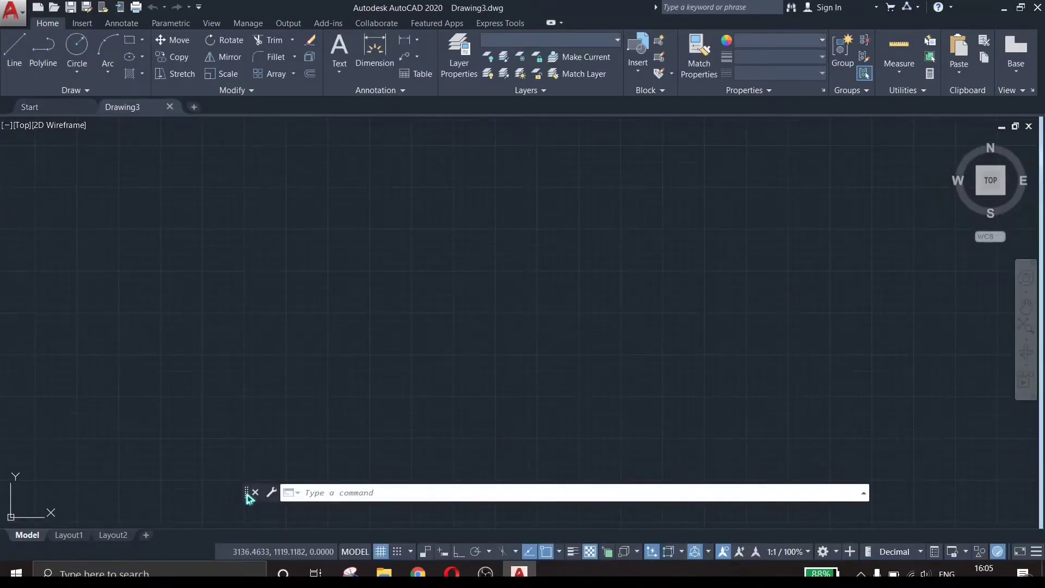
drag(247, 493, 245, 519)
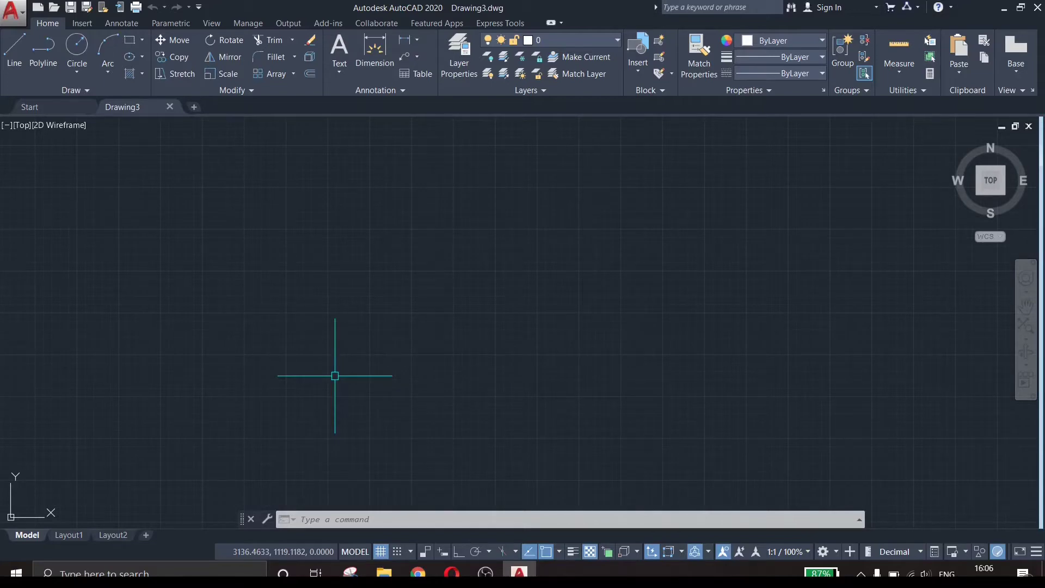
middle_drag(363, 365, 773, 241)
middle_drag(500, 313, 511, 277)
scroll(469, 329, up, 4)
middle_drag(424, 350, 510, 283)
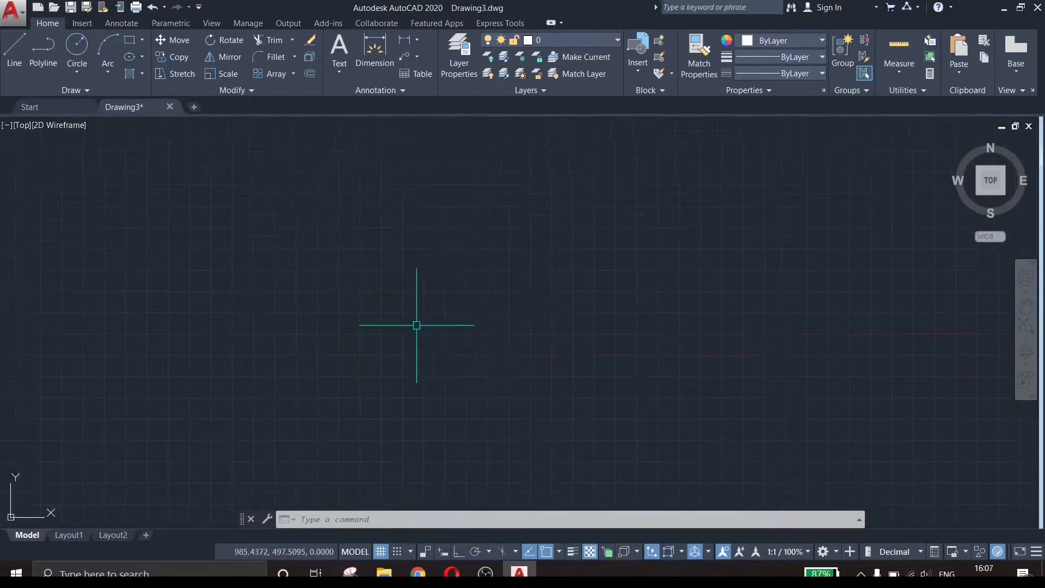
middle_drag(416, 325, 349, 324)
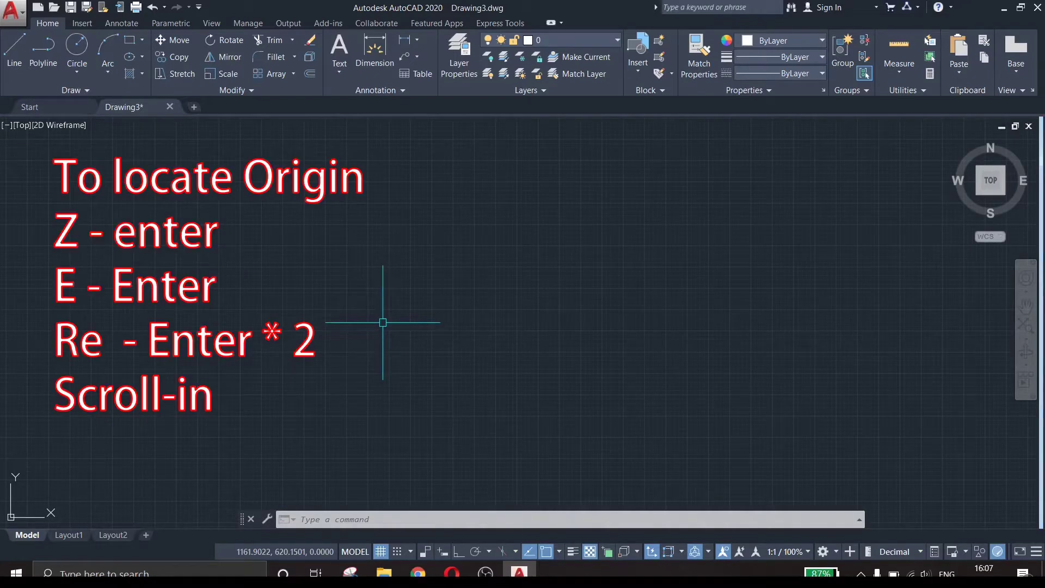
Zoom to the drawing extents and regenerate the model to relocate the origin.
text(z)
key(Return)
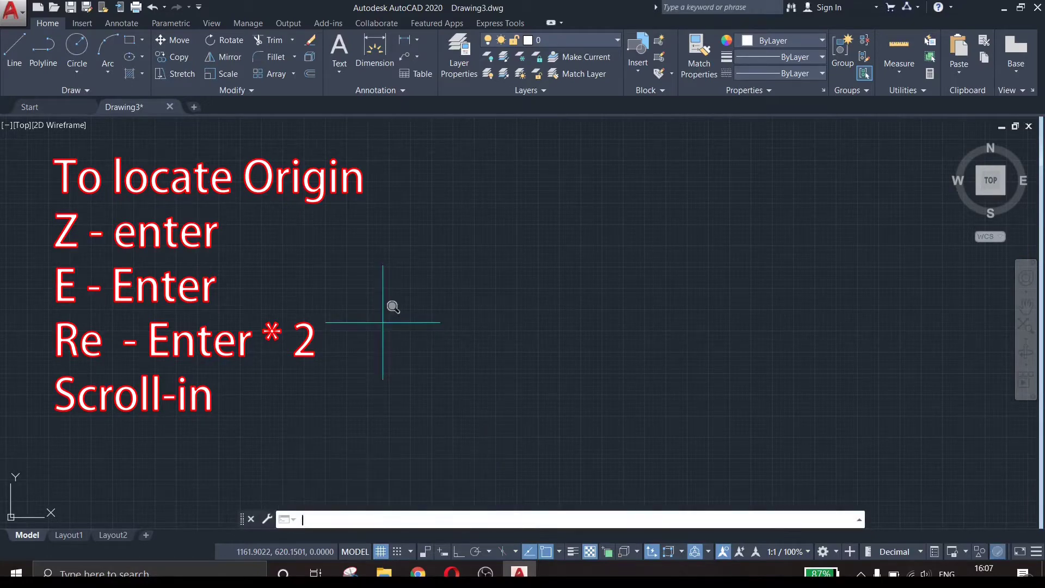
text(e)
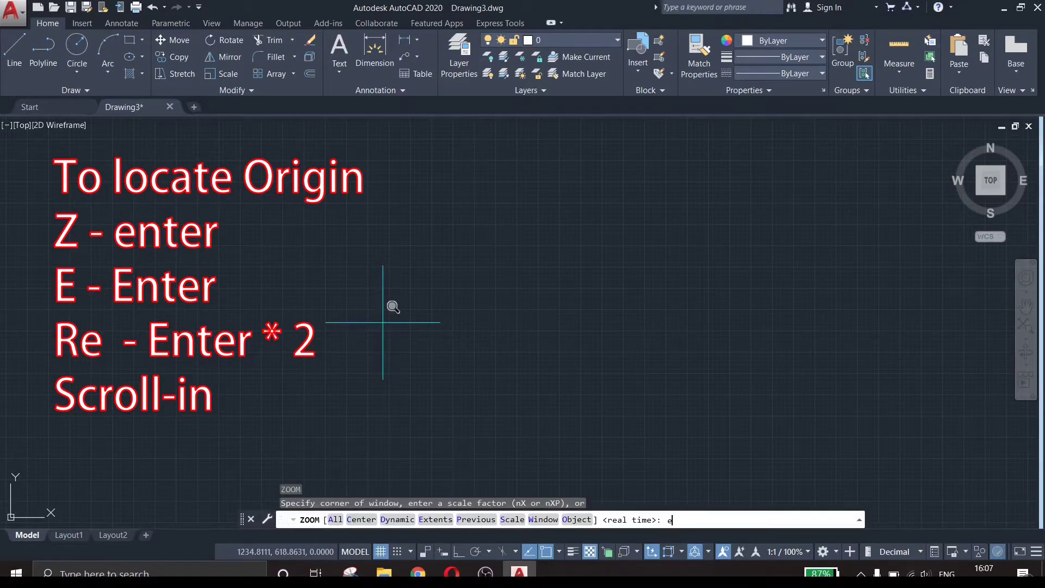
key(Return)
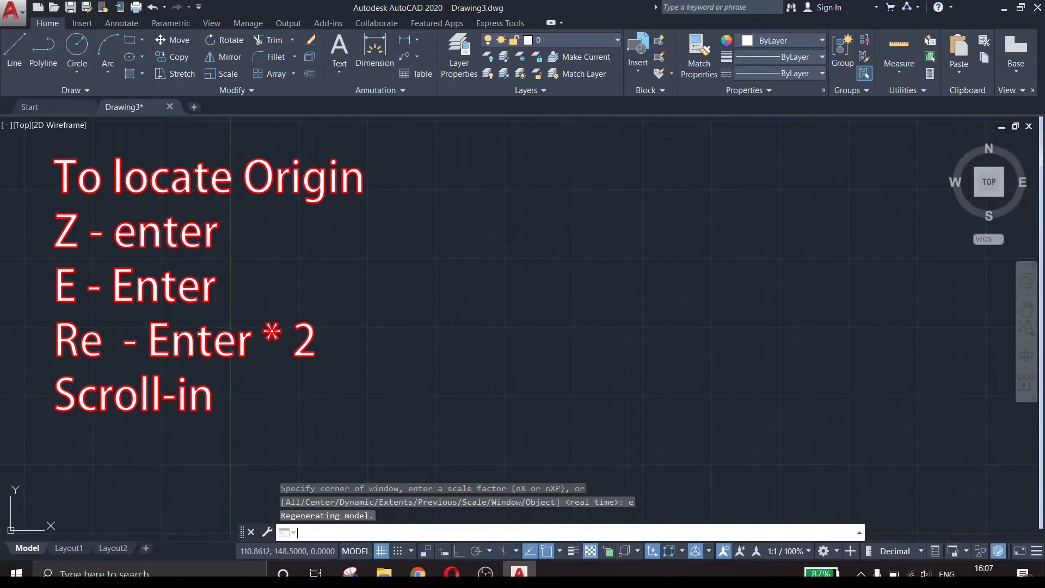
text(re)
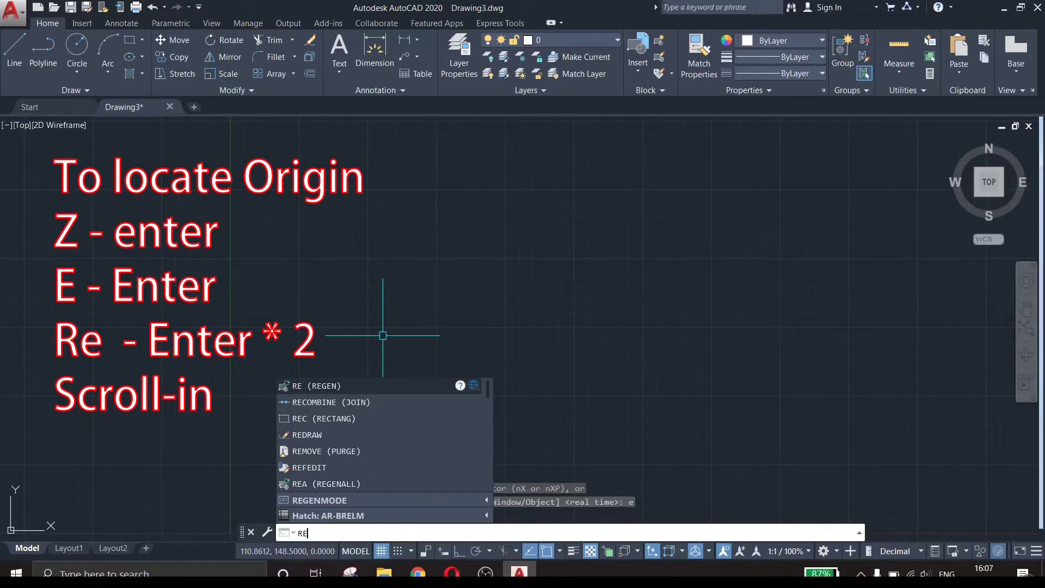
key(Return)
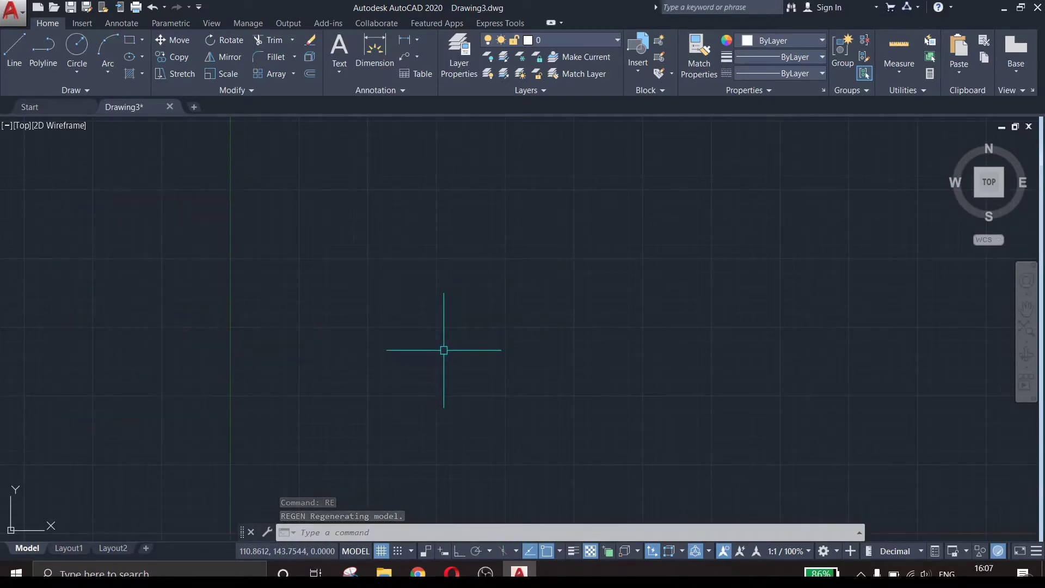
Bring the UCS origin into the middle of the view and dock the command line below the drawing area.
scroll(443, 350, down, 4)
middle_drag(436, 385, 539, 217)
scroll(416, 295, up, 2)
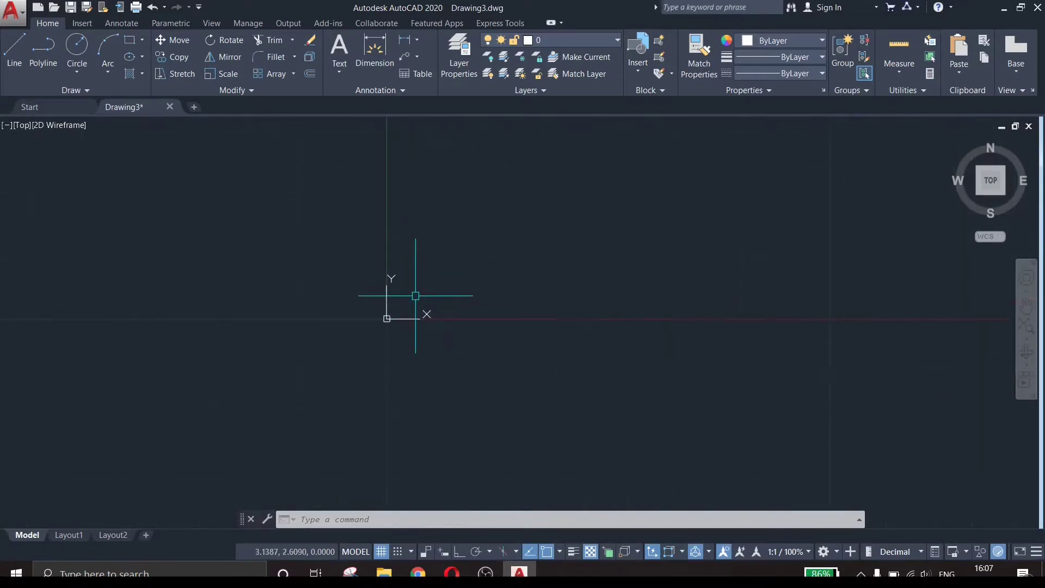
scroll(415, 296, down, 5)
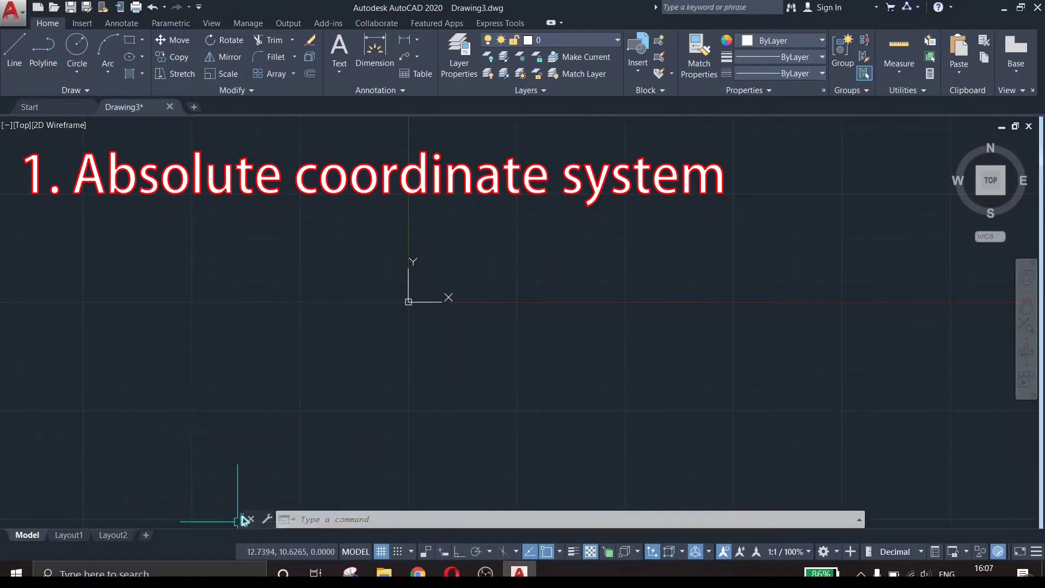
mouse_move(244, 520)
mouse_down()
mouse_move(254, 479)
mouse_move(241, 532)
mouse_up()
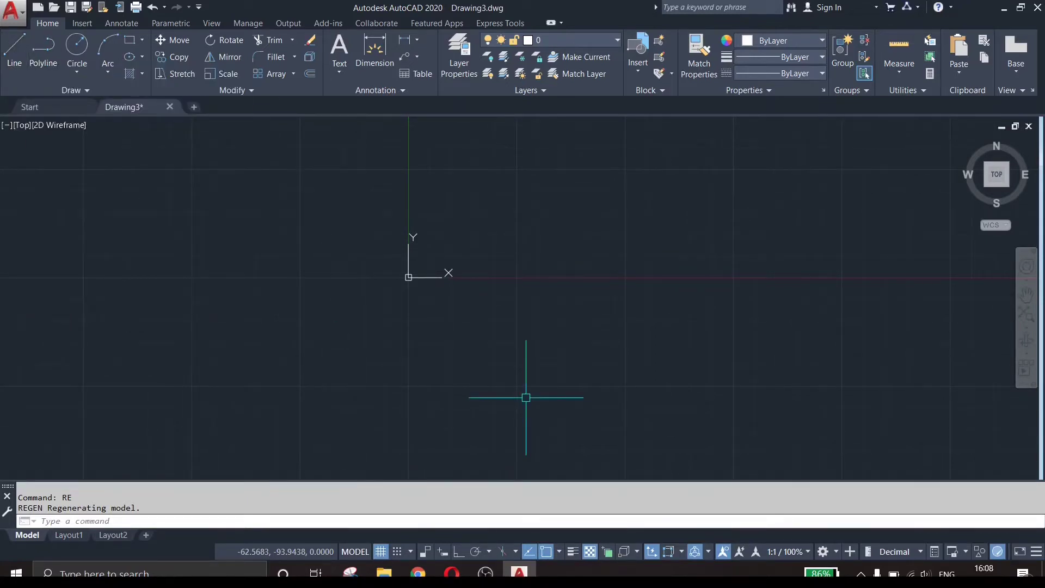
Draw a line from the origin 0,0 to the absolute point 200,0.
text(L)
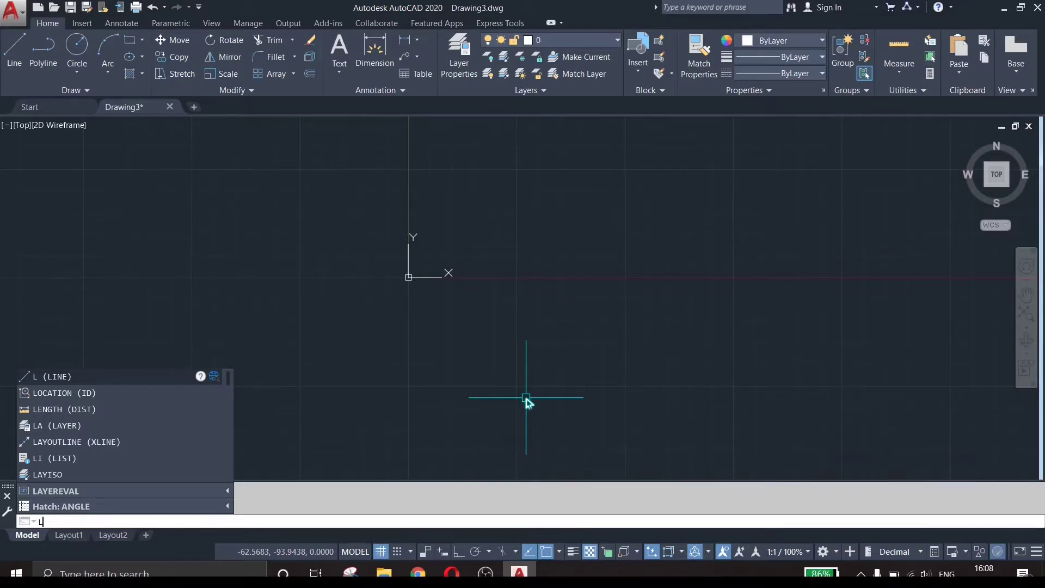
key(Return)
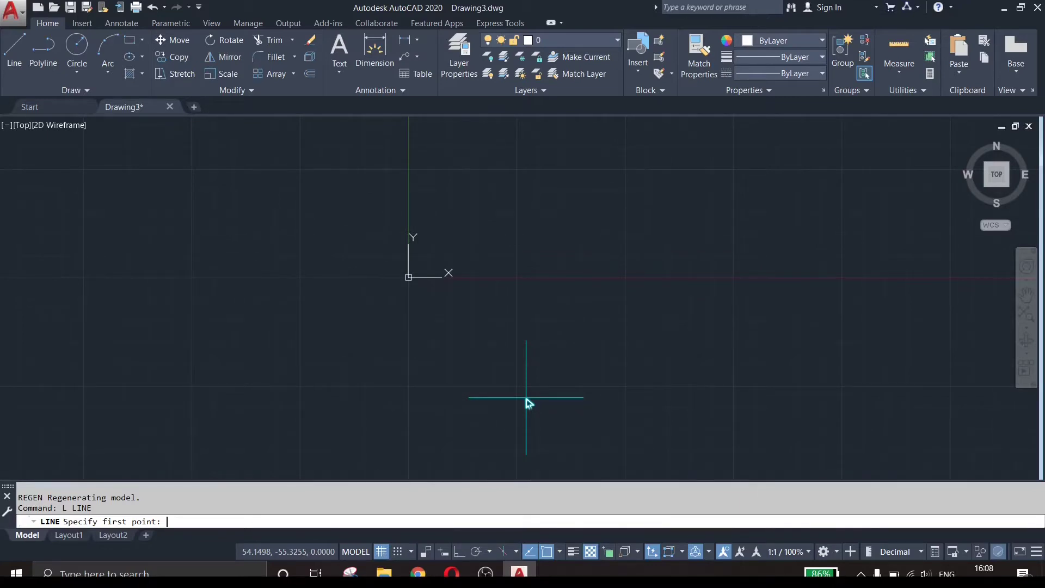
text(0)
text(.0)
key(Return)
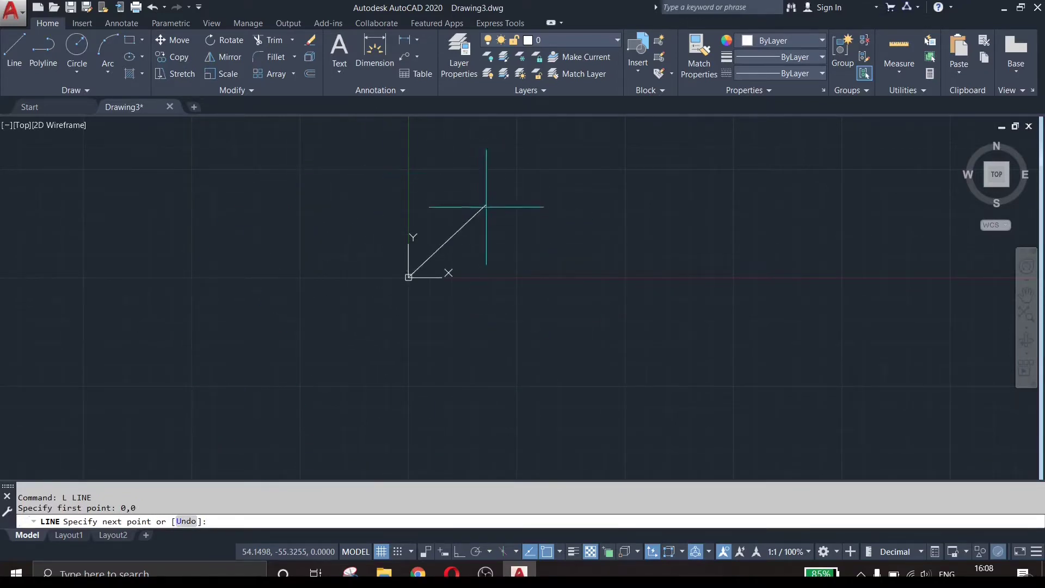
scroll(412, 279, up, 10)
scroll(413, 278, down, 5)
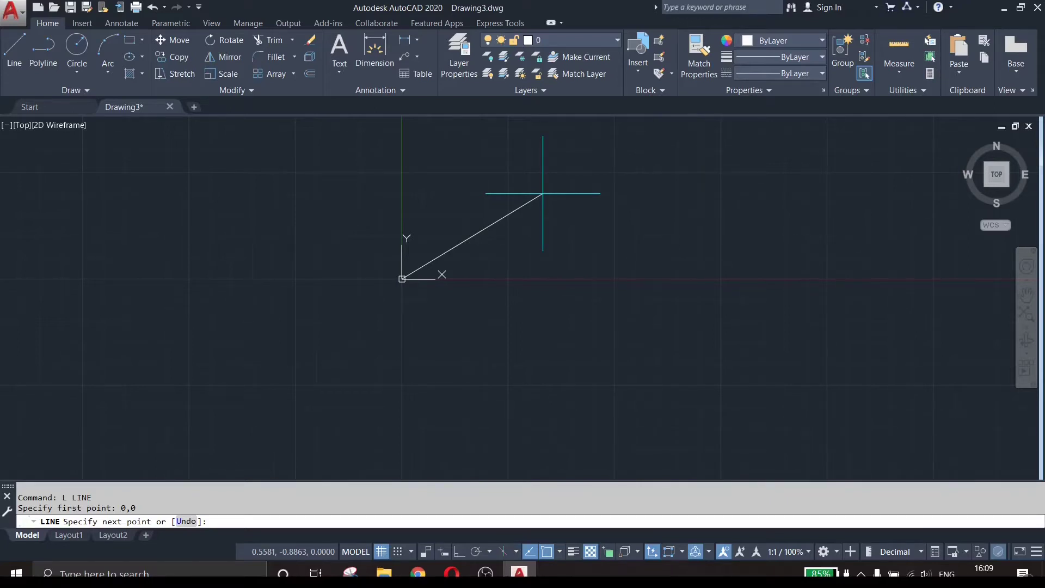
text(20)
text(0)
key(Return)
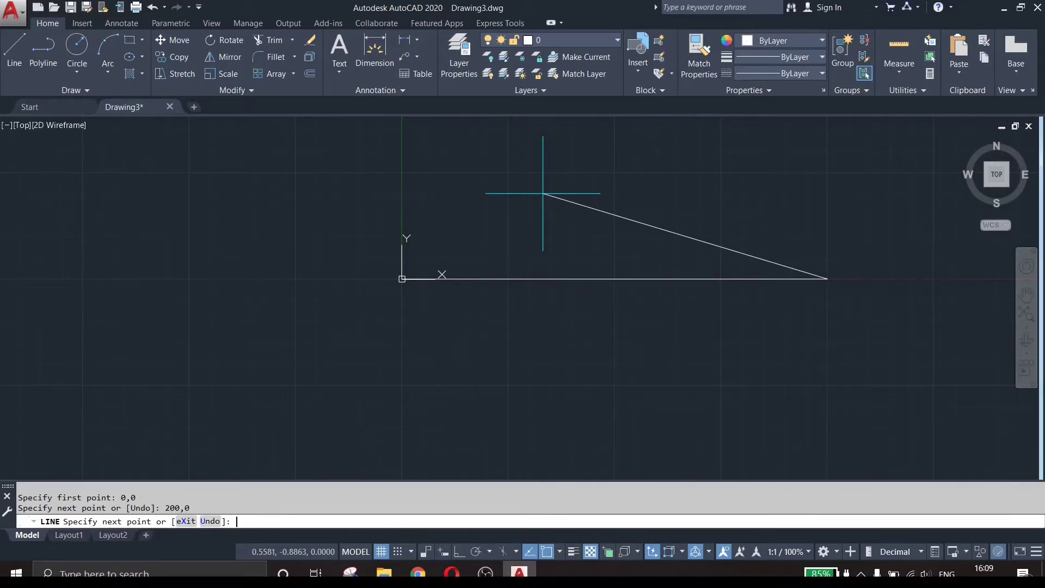
Continue the line from 200,0 to the absolute point 200,100.
click(826, 278)
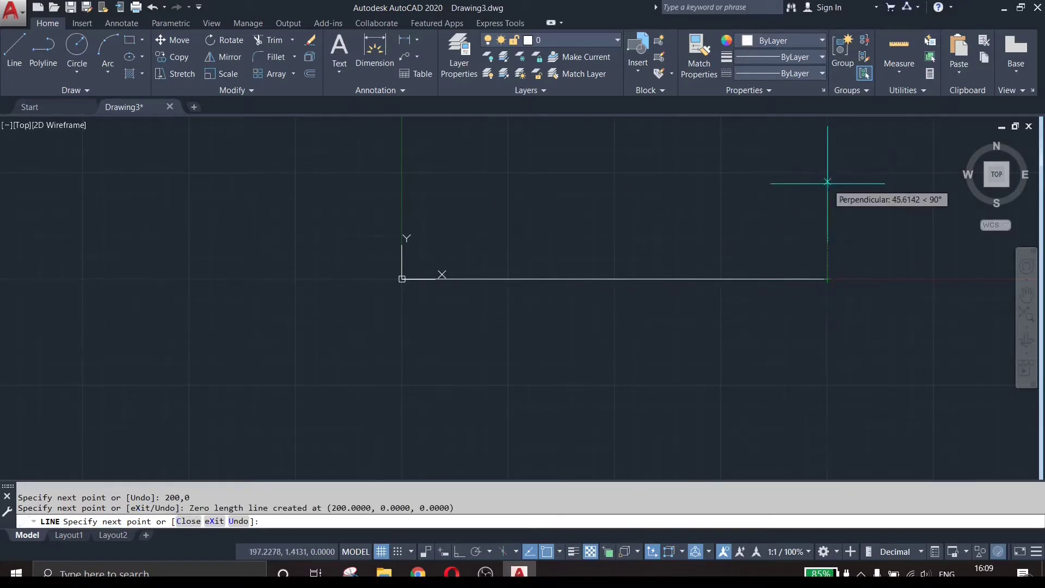
text(200)
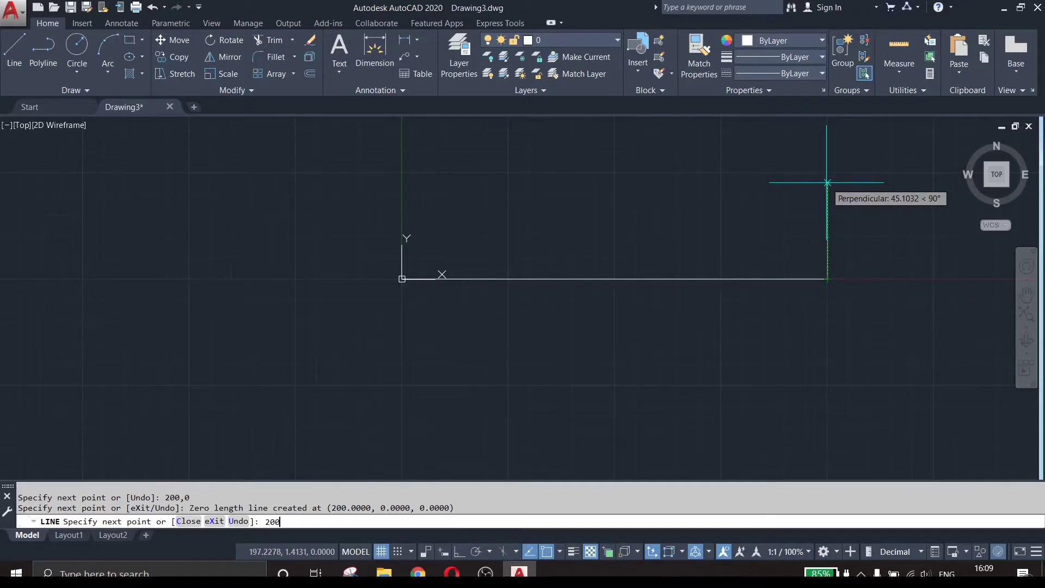
text(,150)
key(BackSpace)
key(BackSpace)
key(BackSpace)
text(100)
key(Return)
scroll(811, 202, down, 4)
scroll(805, 163, up, 4)
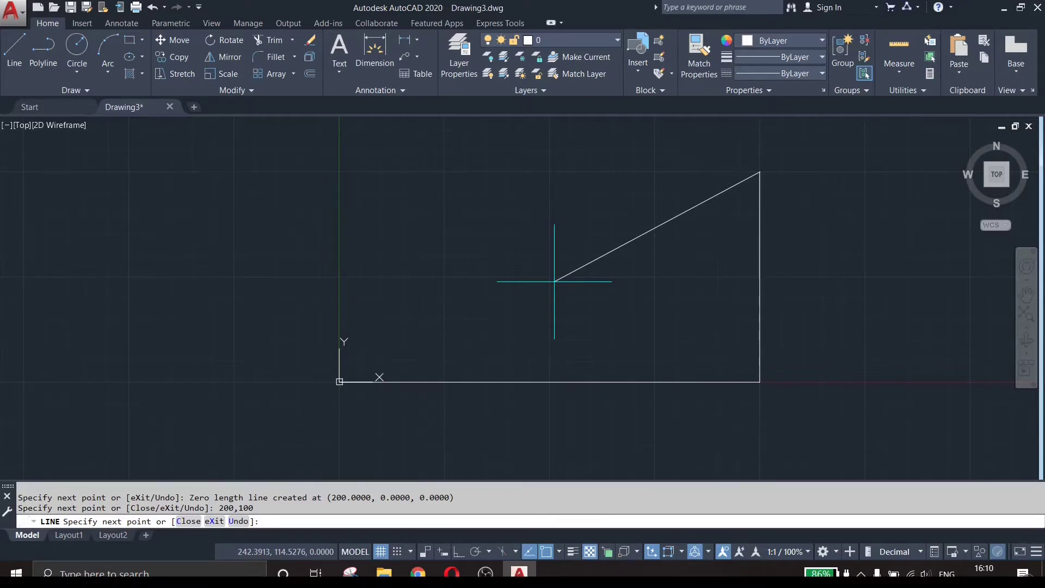
Complete the rectangle with line points 0,100 and 0,0, and end the Line command.
text(0,100)
key(Return)
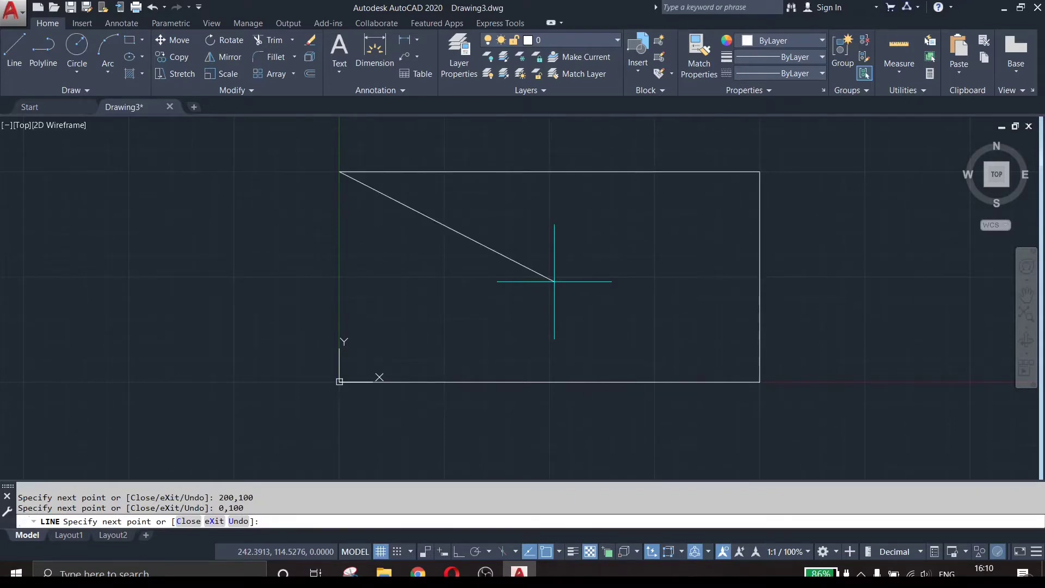
text(0,0)
key(Return)
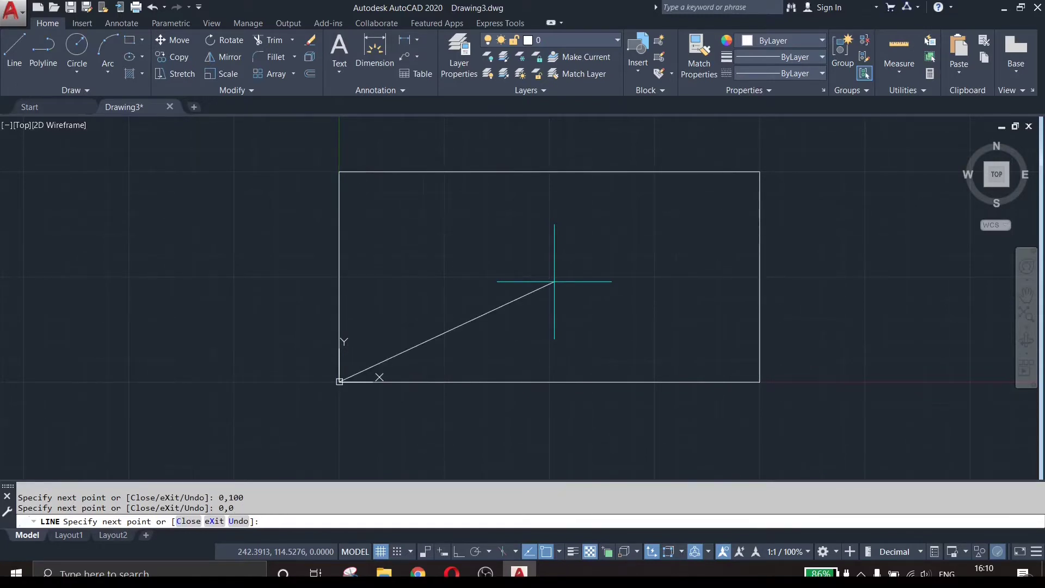
key(Escape)
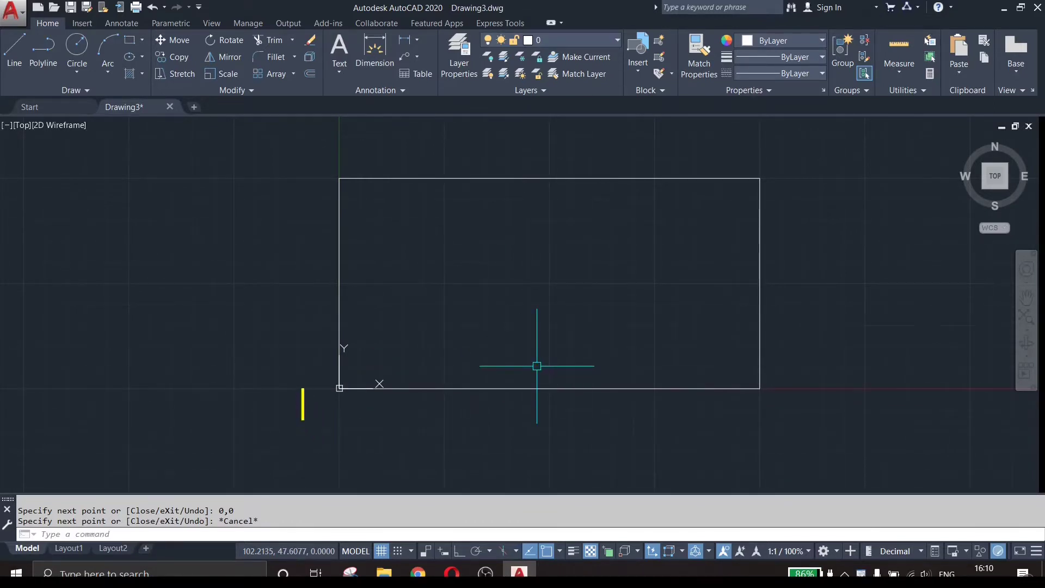
text((0,0))
click(786, 424)
text(200)
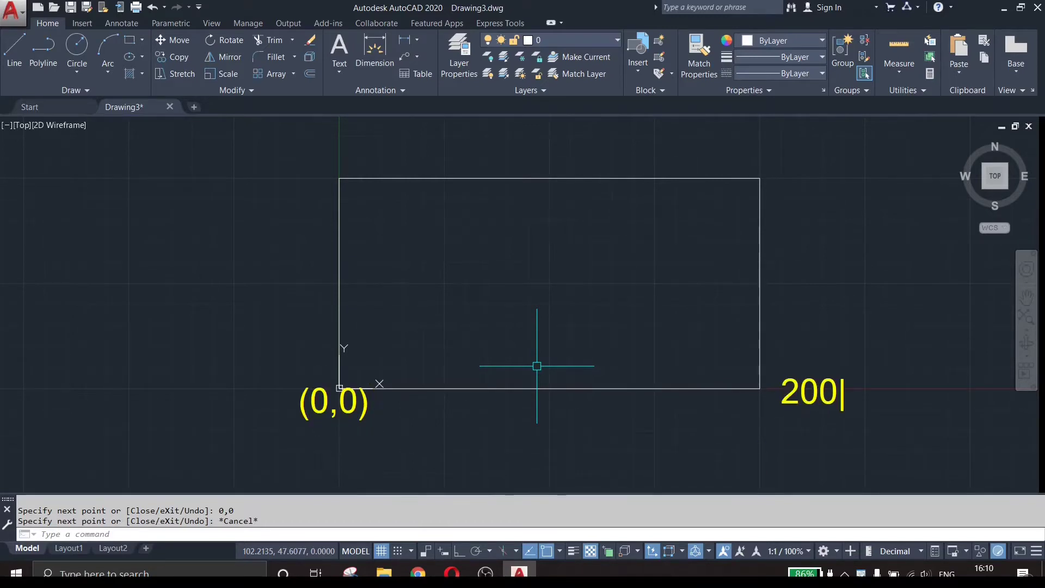
text(,10)
click(768, 185)
text(200,100)
click(313, 180)
text(0,100)
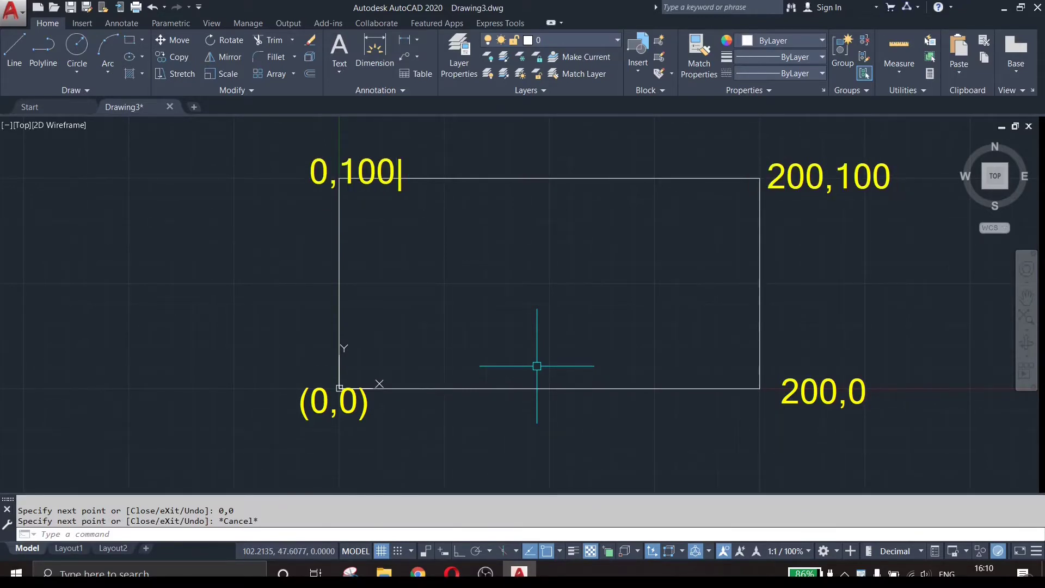
key(Escape)
Draw the first two sides of a square with absolute line points 300,0, 400,0 and 400,100.
middle_drag(741, 353, 557, 358)
scroll(560, 338, down, 2)
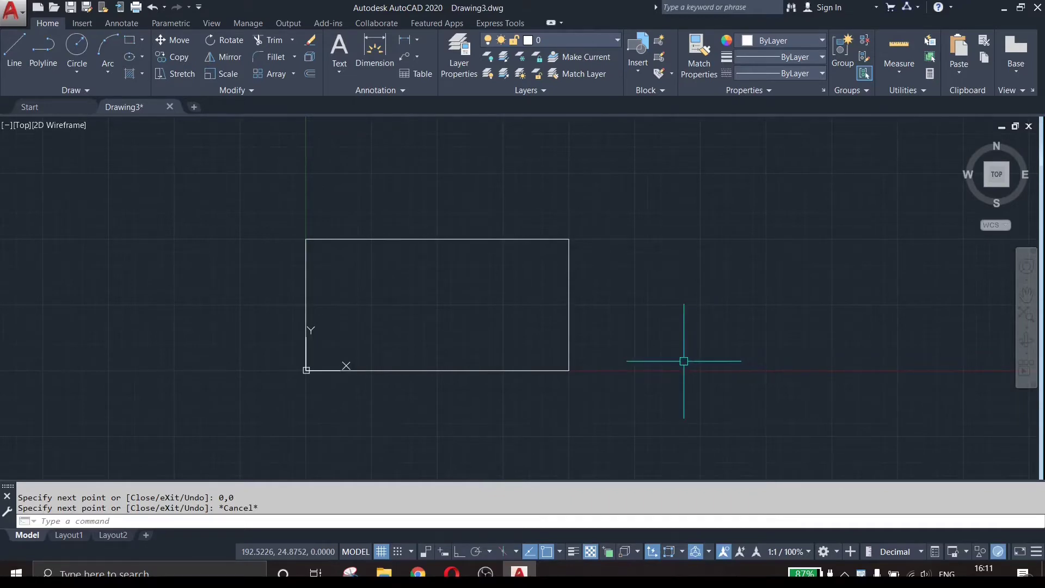
click(14, 52)
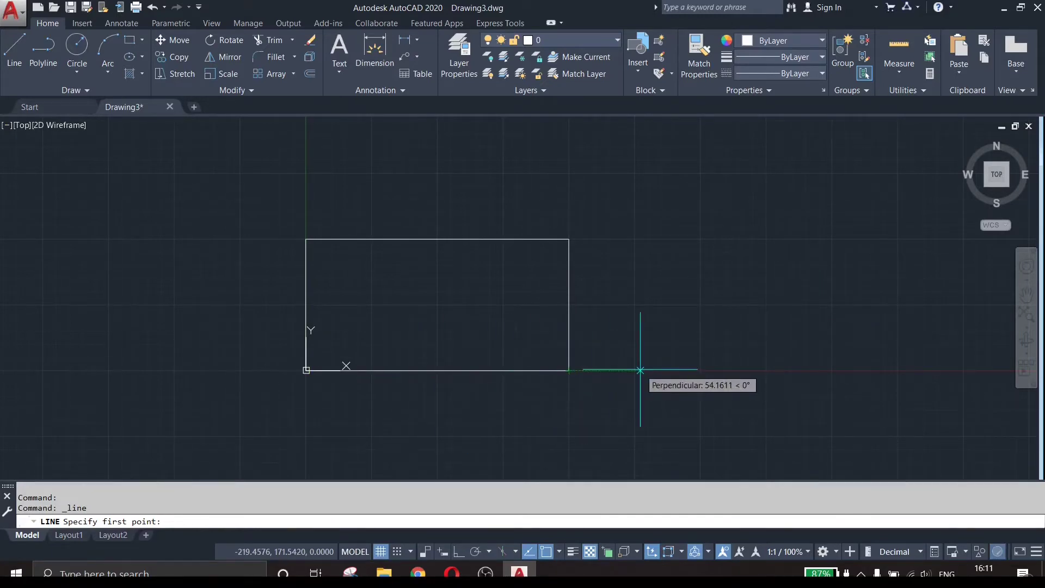
text(300,0)
key(Return)
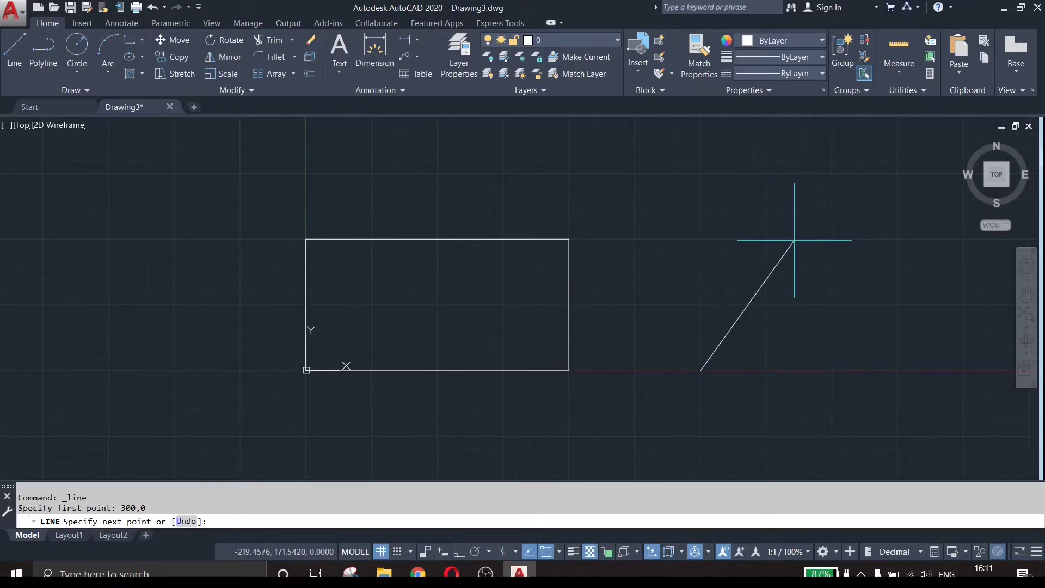
text(@)
key(BackSpace)
text(400,0)
key(Return)
text(400,100)
key(Return)
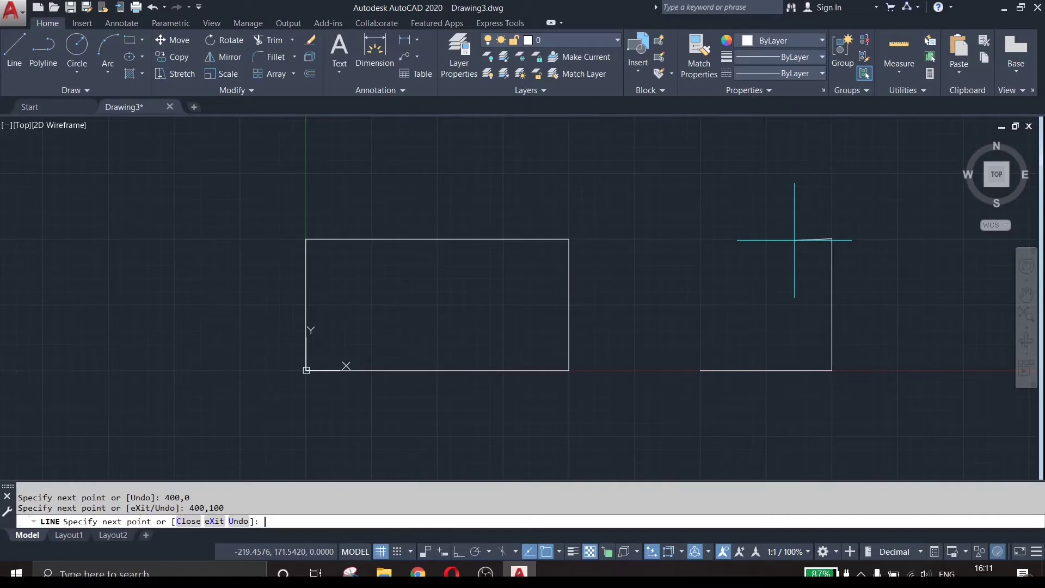
Close the square with line points 300,100 and 300,0, and end the Line command.
text(300,100)
key(Return)
text(300,0)
key(Return)
key(Escape)
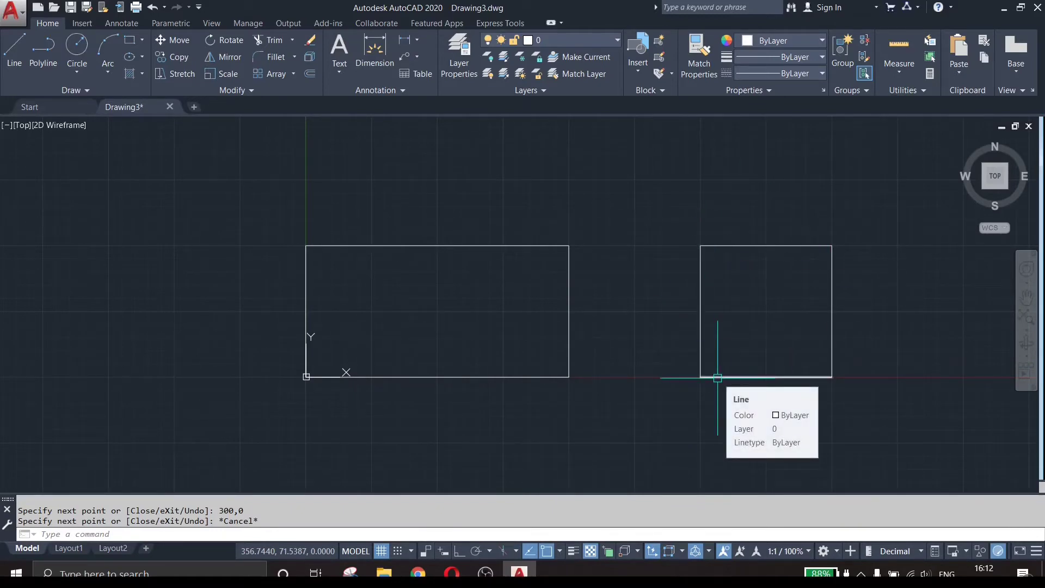
click(679, 217)
click(900, 430)
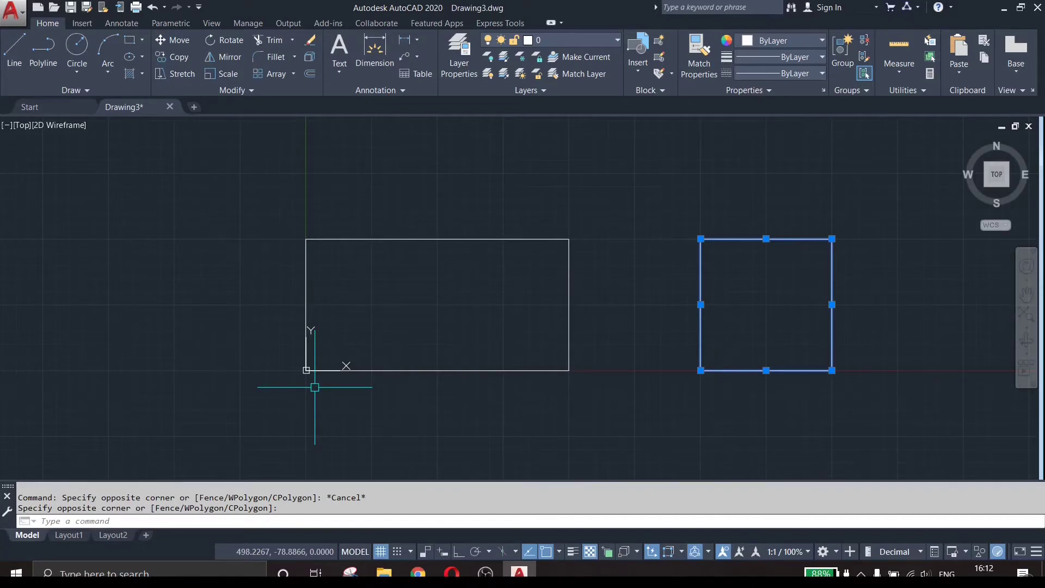
key(Escape)
key(Escape)
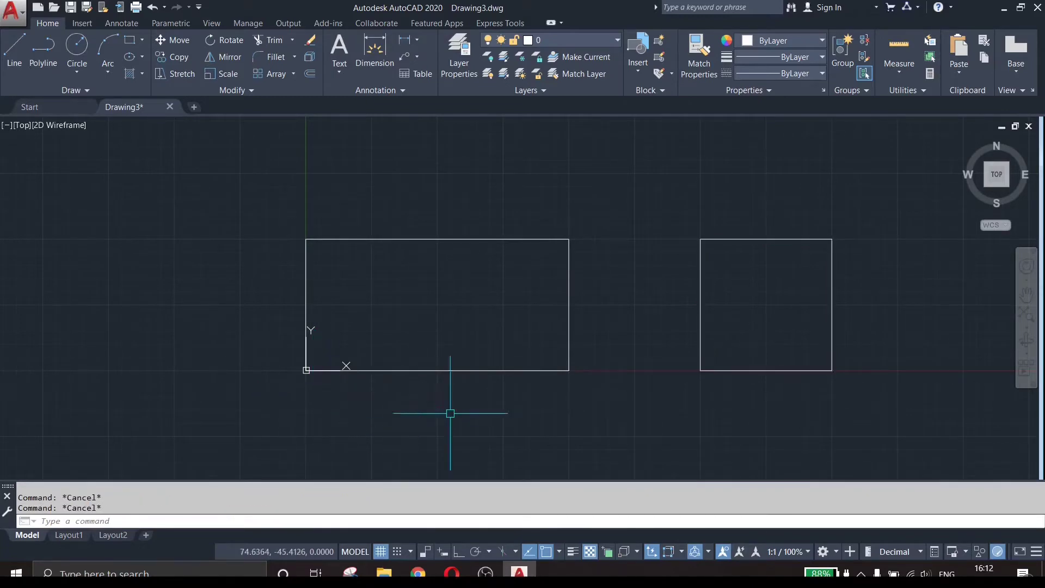
scroll(578, 409, down, 1)
scroll(646, 389, down, 1)
scroll(658, 376, up, 1)
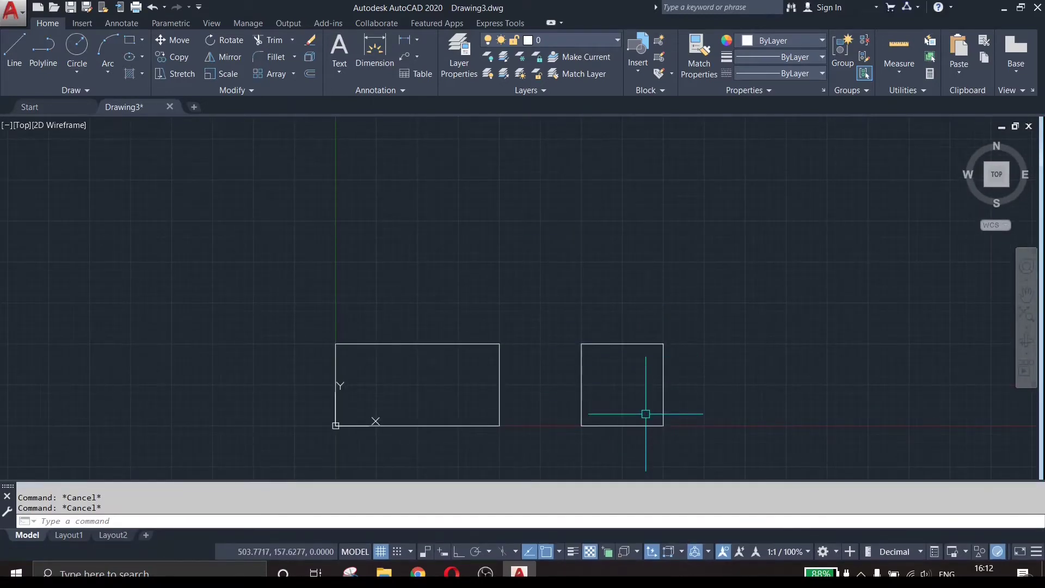
click(321, 410)
click(307, 419)
key(Escape)
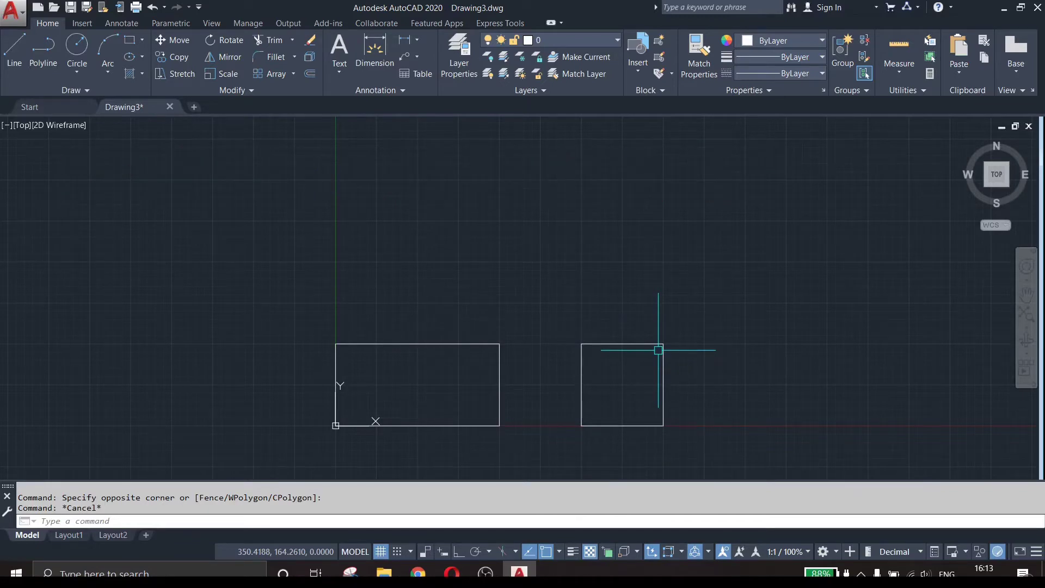
click(14, 52)
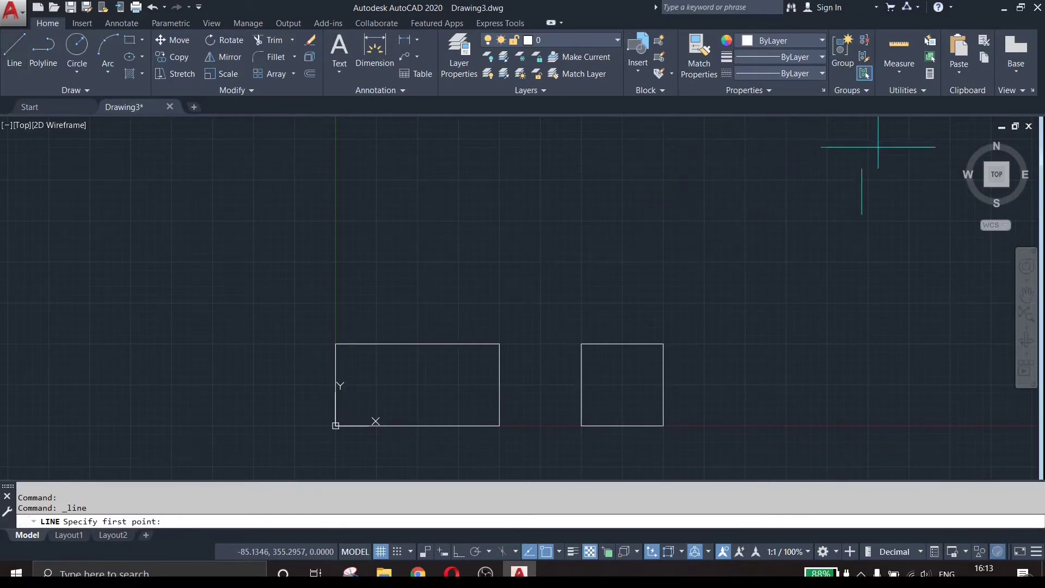
click(734, 323)
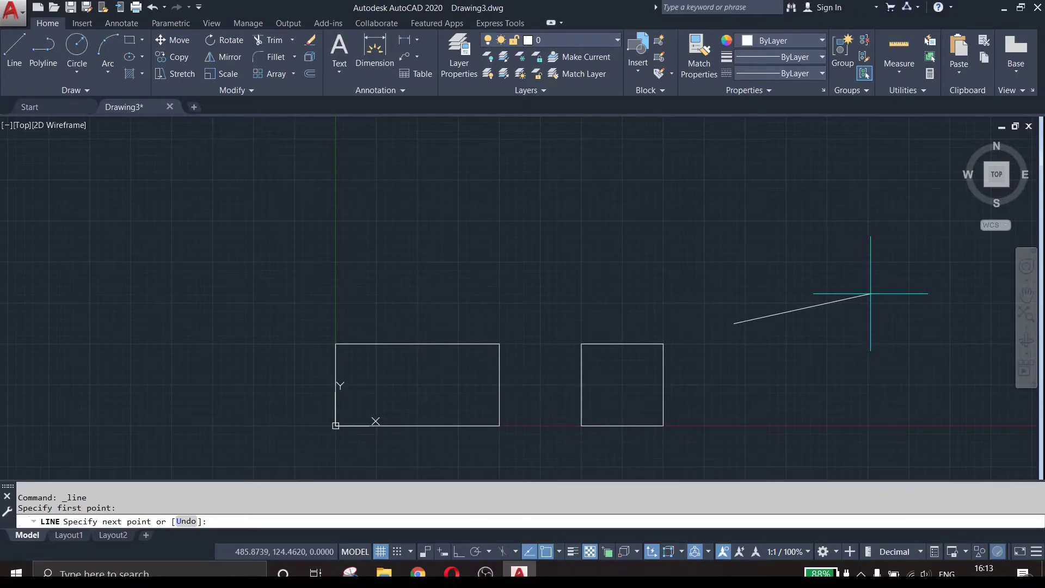
key(F8)
text(@)
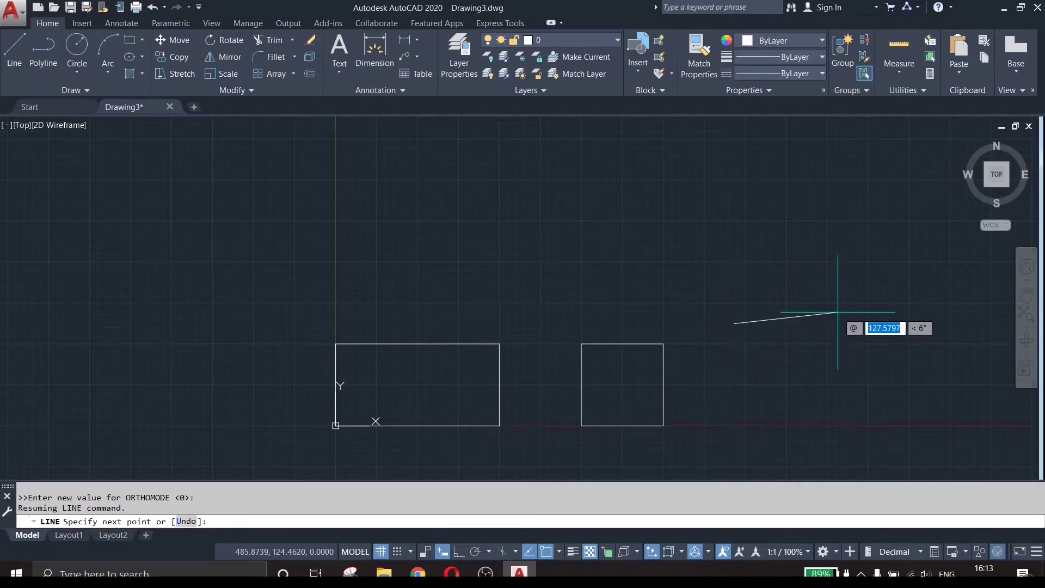
text(100)
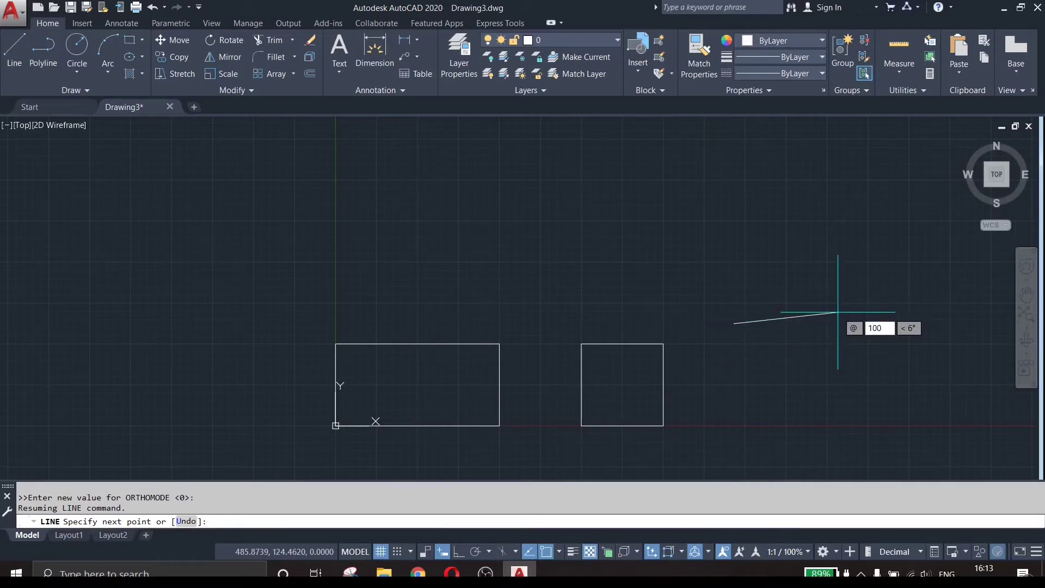
key(Tab)
text(0)
key(Return)
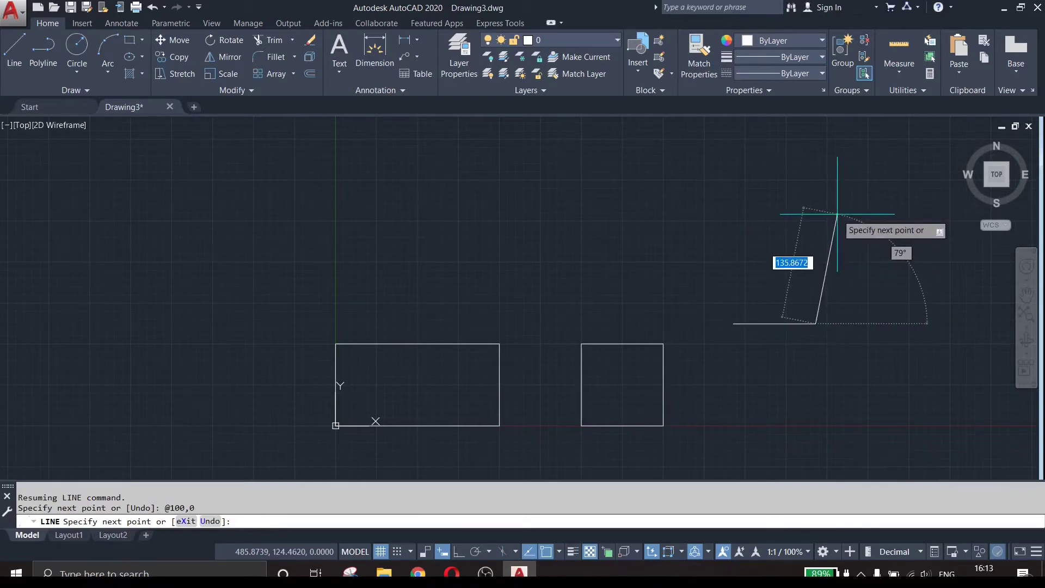
Draw the second square's vertical side upward to the relative point @0,100.
text(@)
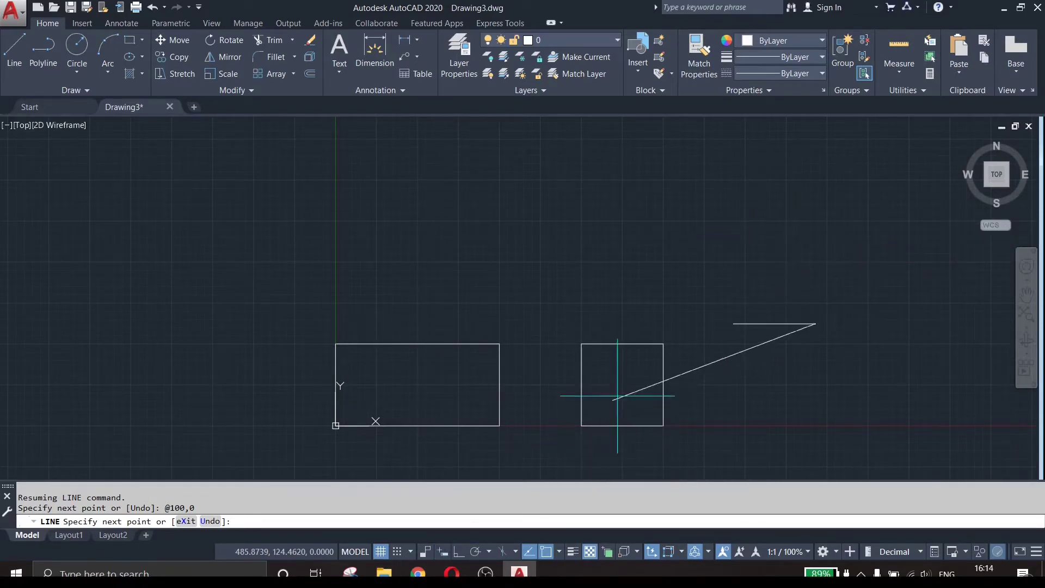
text(@)
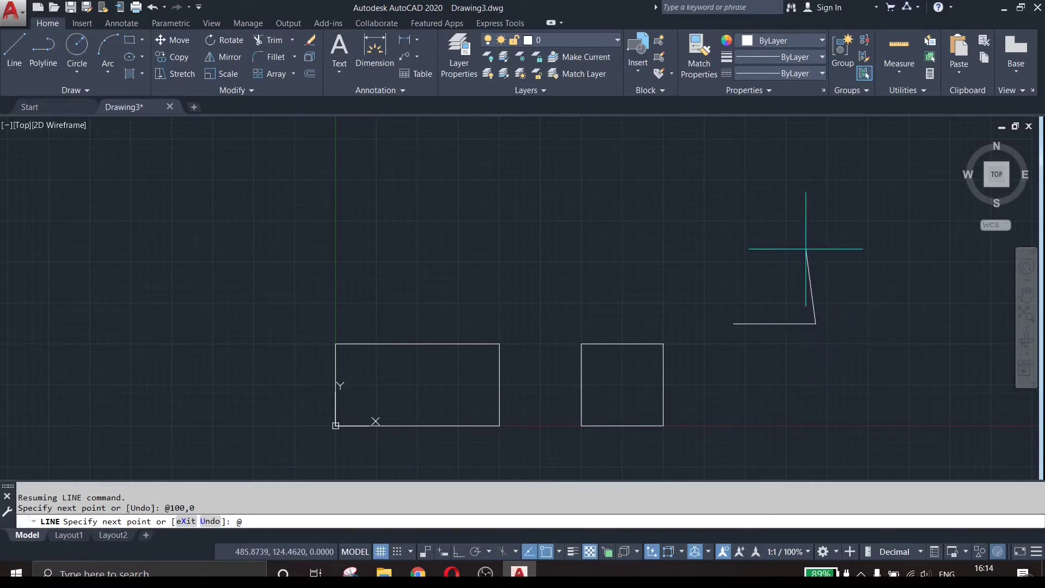
text(0)
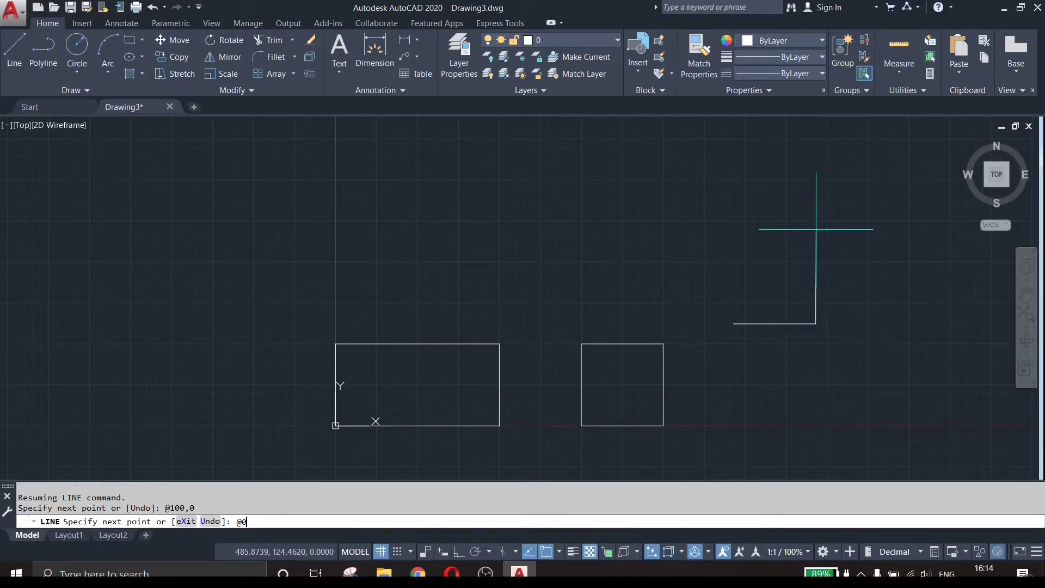
text(,100)
key(Return)
Close the second square with relative line points @-100,0 and @0,-100, and end the Line command.
text(@)
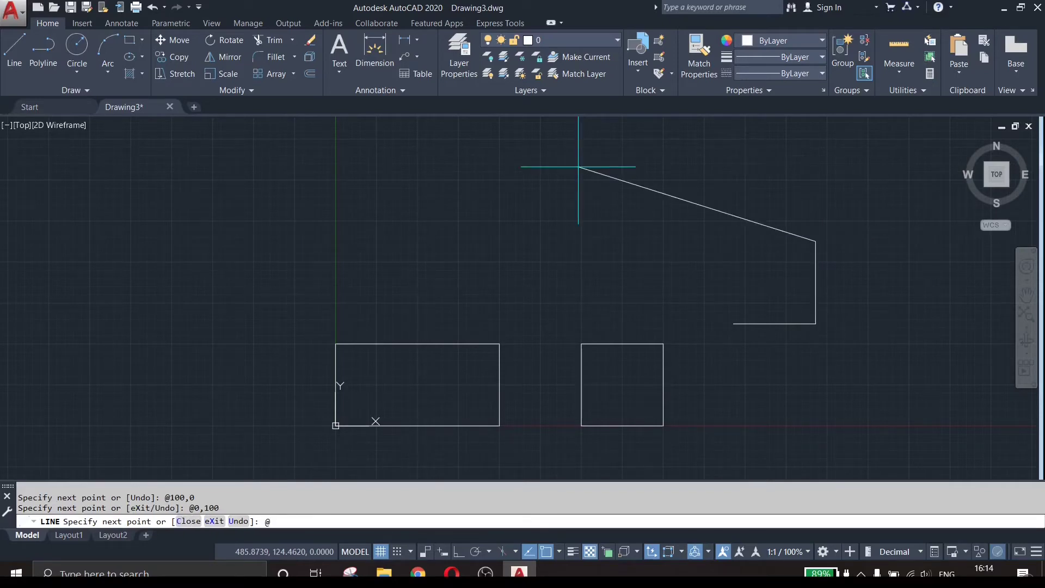
text(-100,0)
key(Return)
text(@)
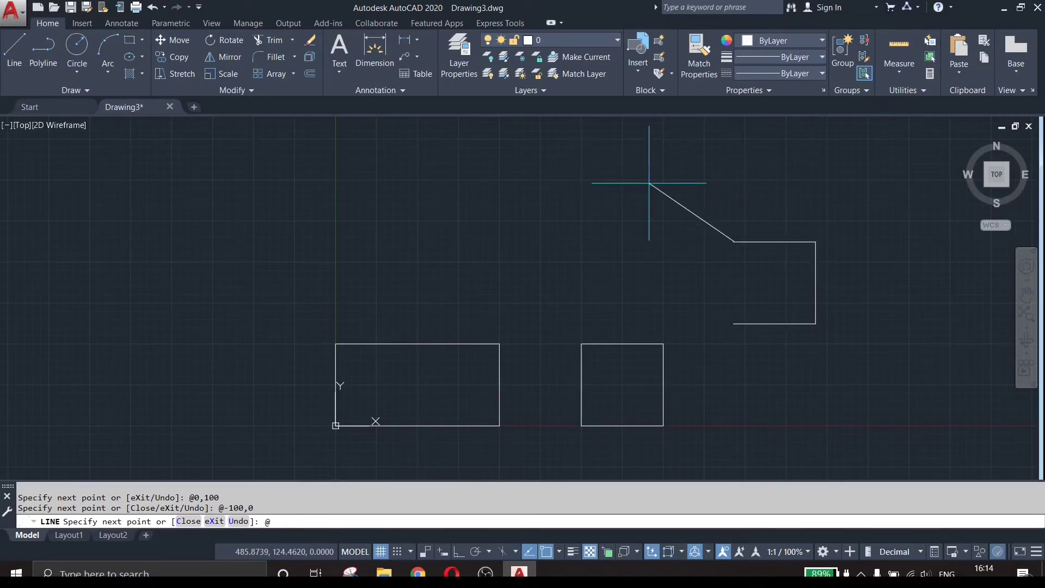
text(0,-100)
key(Return)
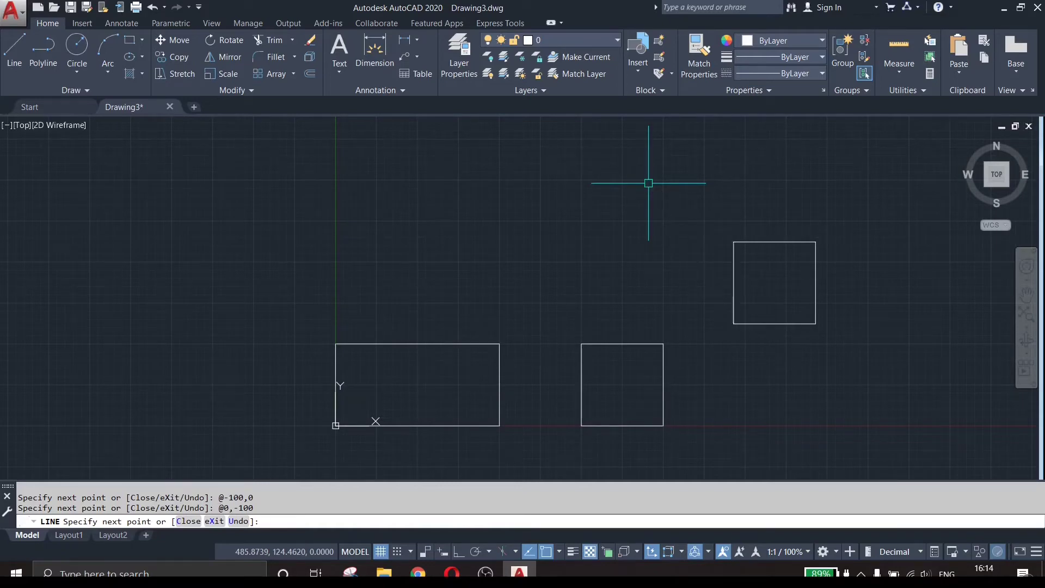
key(Escape)
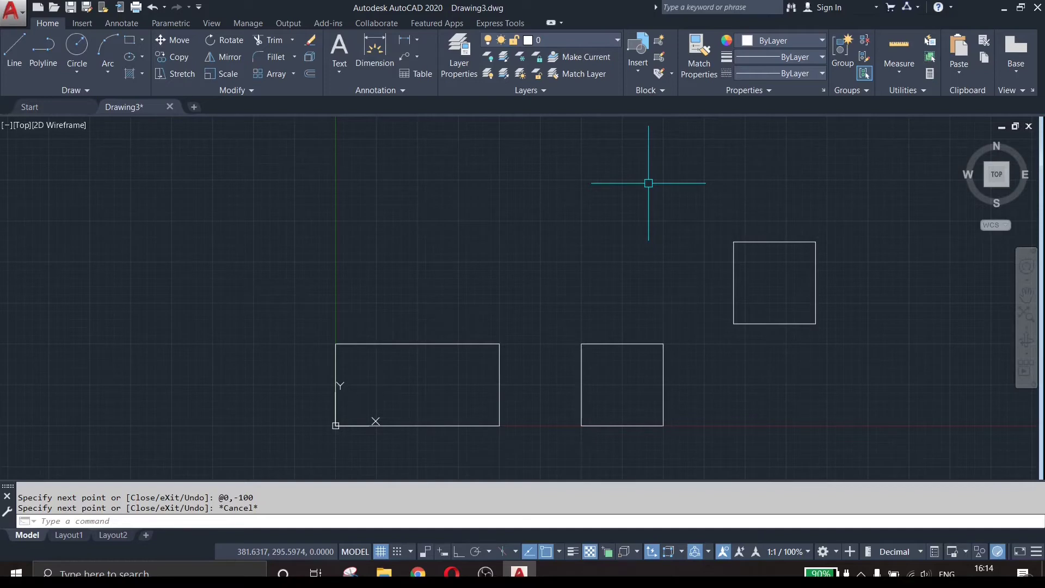
text(L)
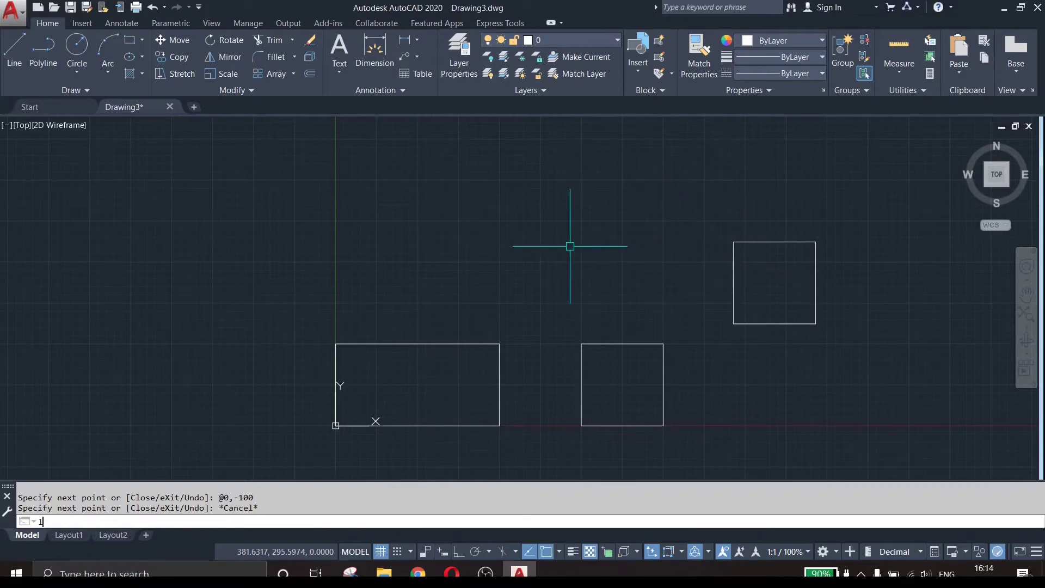
key(Return)
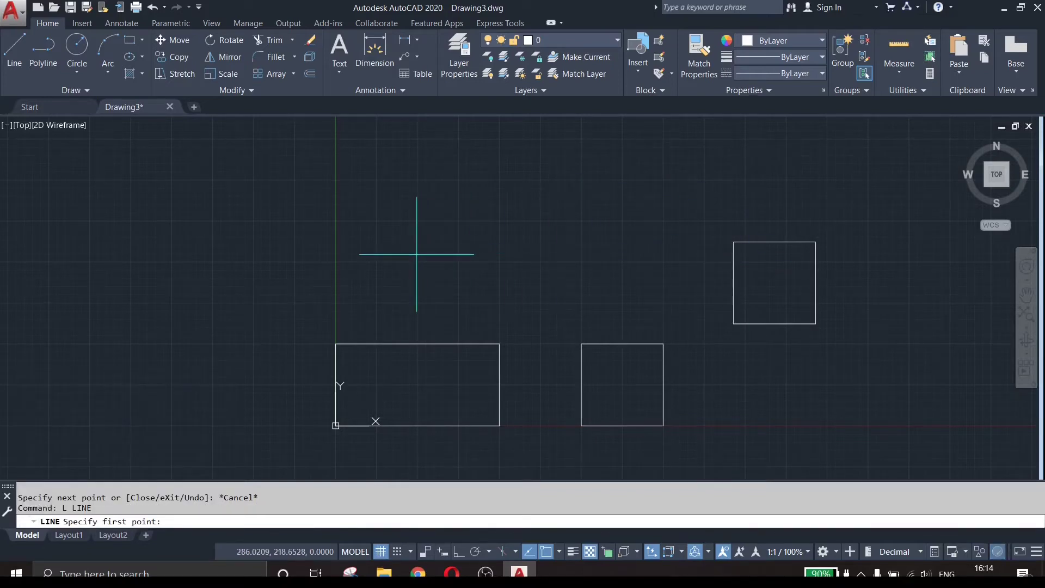
click(390, 251)
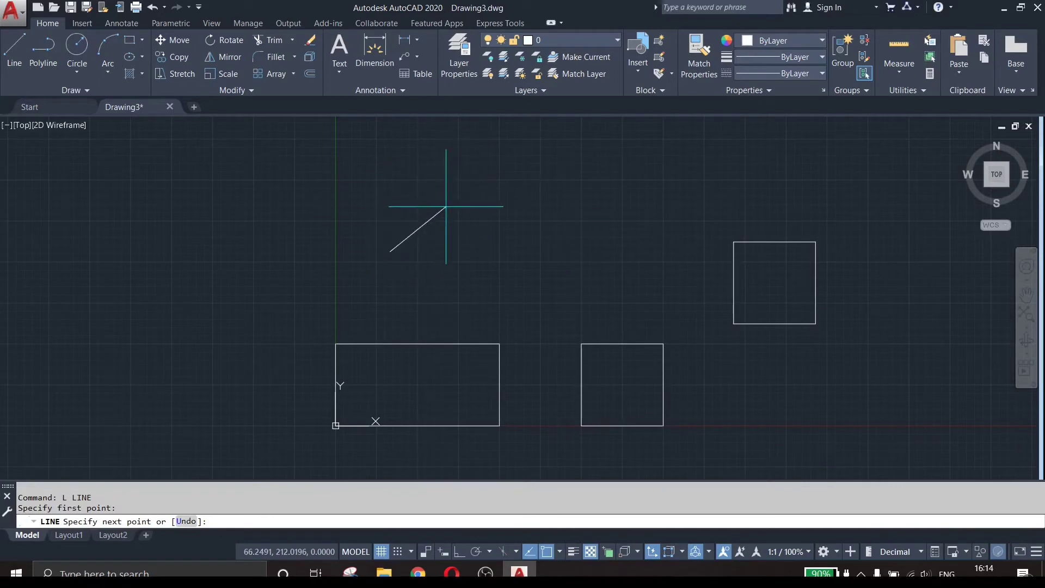
text(@200,0)
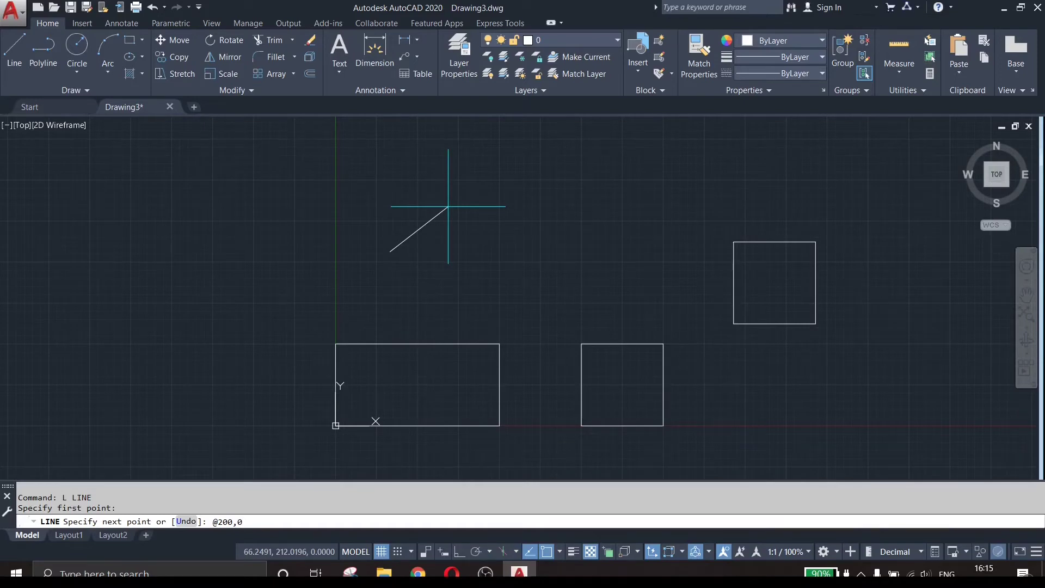
key(Return)
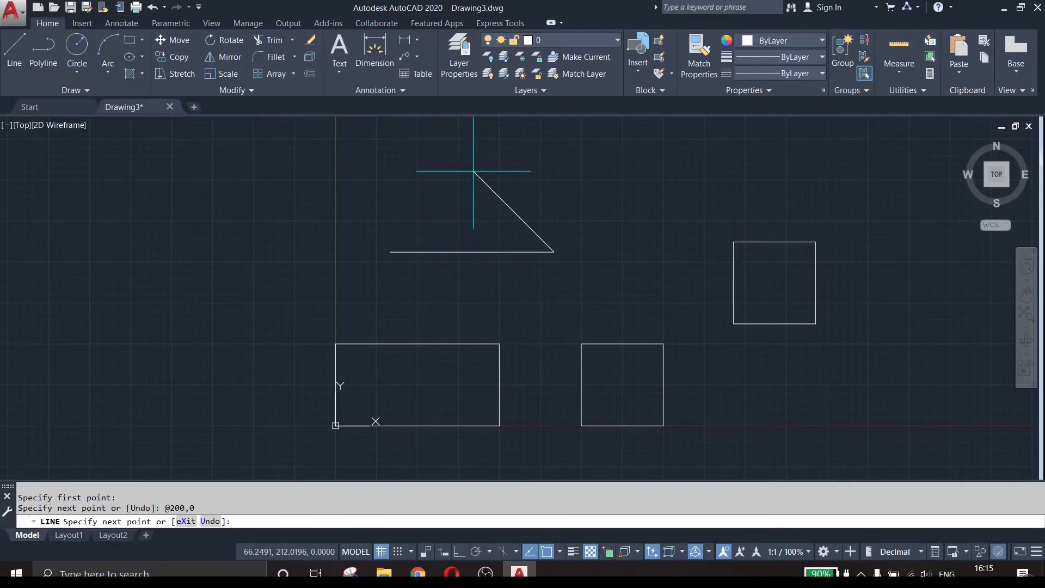
Complete the triangle with relative line points @-100,100 and @-100,-100, and end the Line command.
text(@)
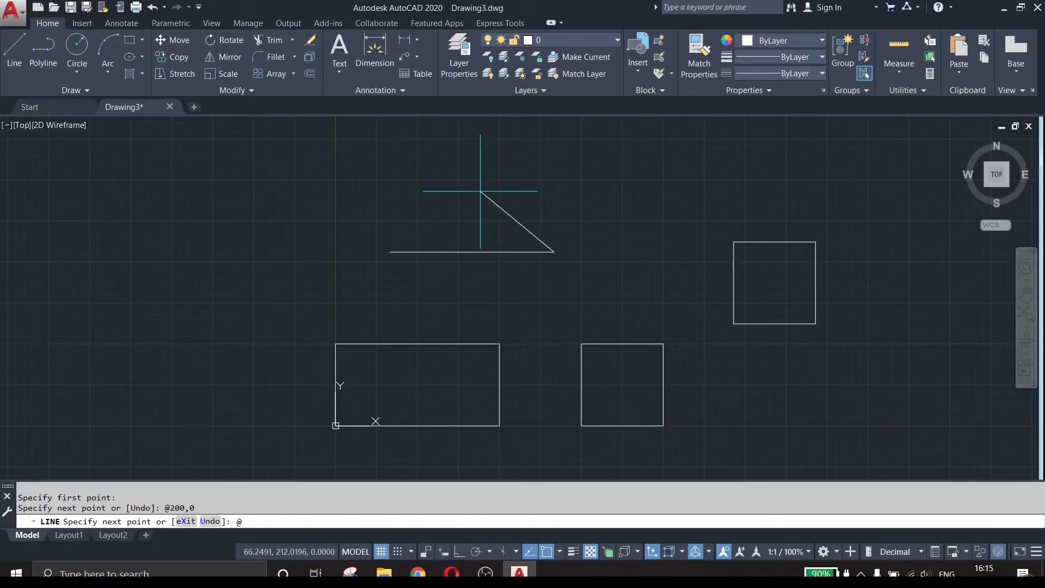
text(-100,100)
key(Return)
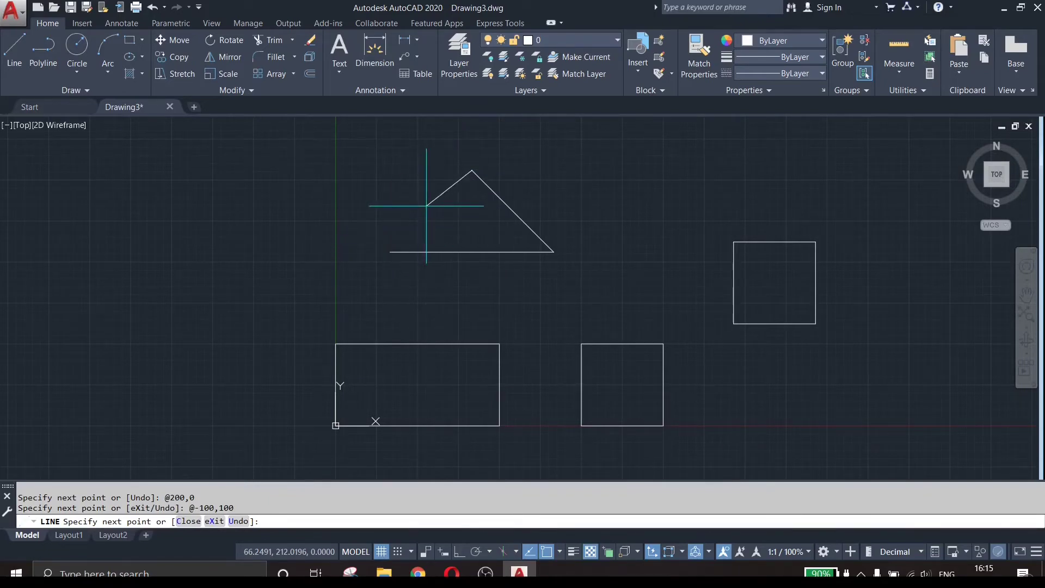
text(@-100,-100)
key(Return)
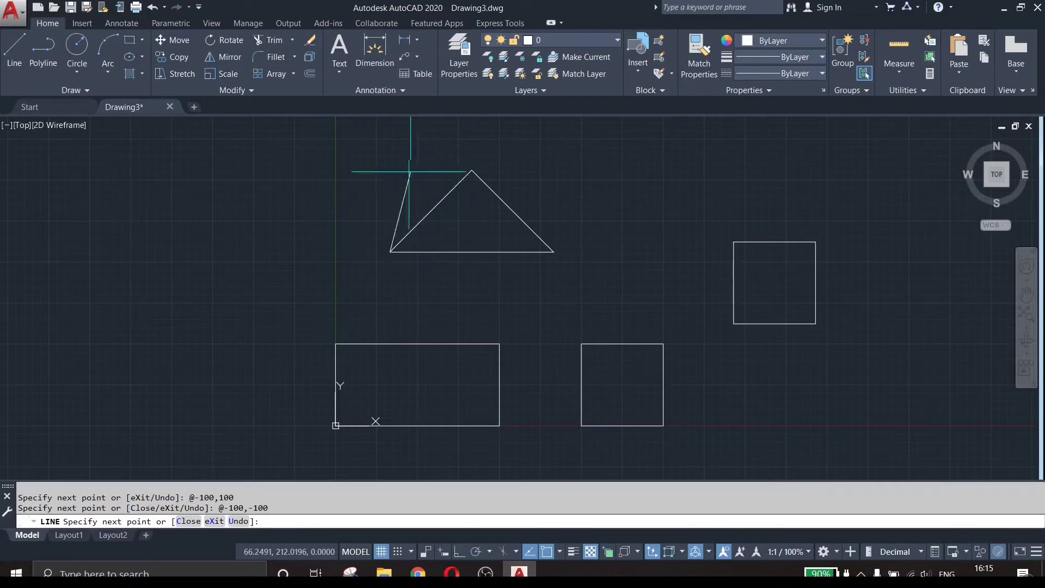
key(Escape)
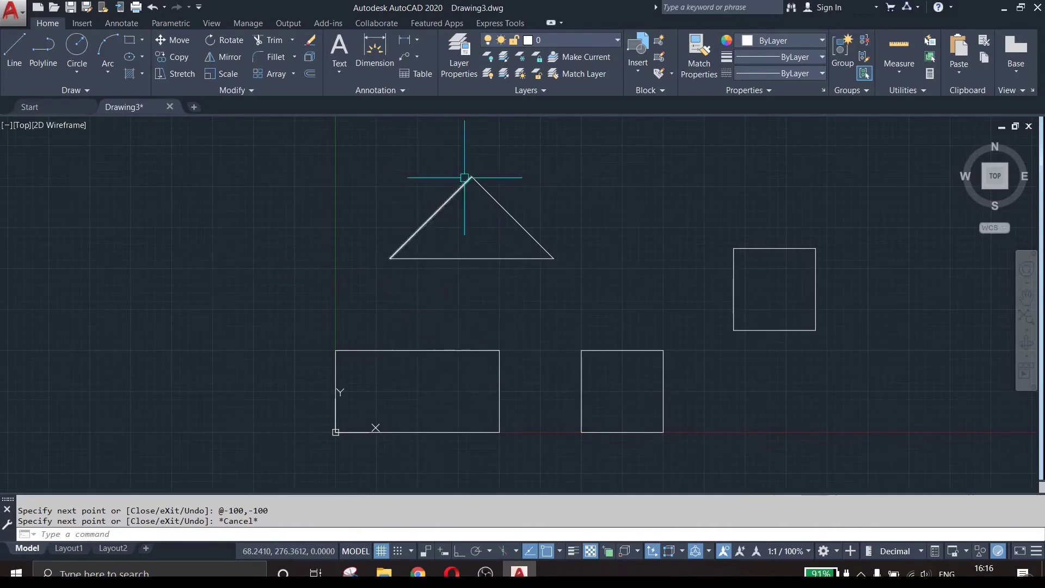
Change the color of the triangle's left sloping side to Red and clear the selection.
click(440, 204)
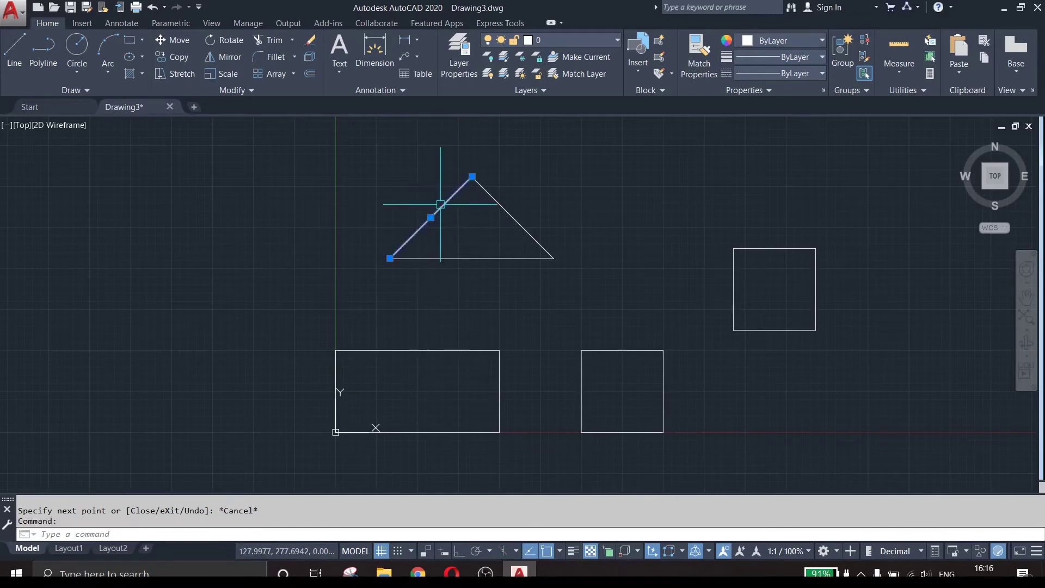
click(784, 40)
click(745, 174)
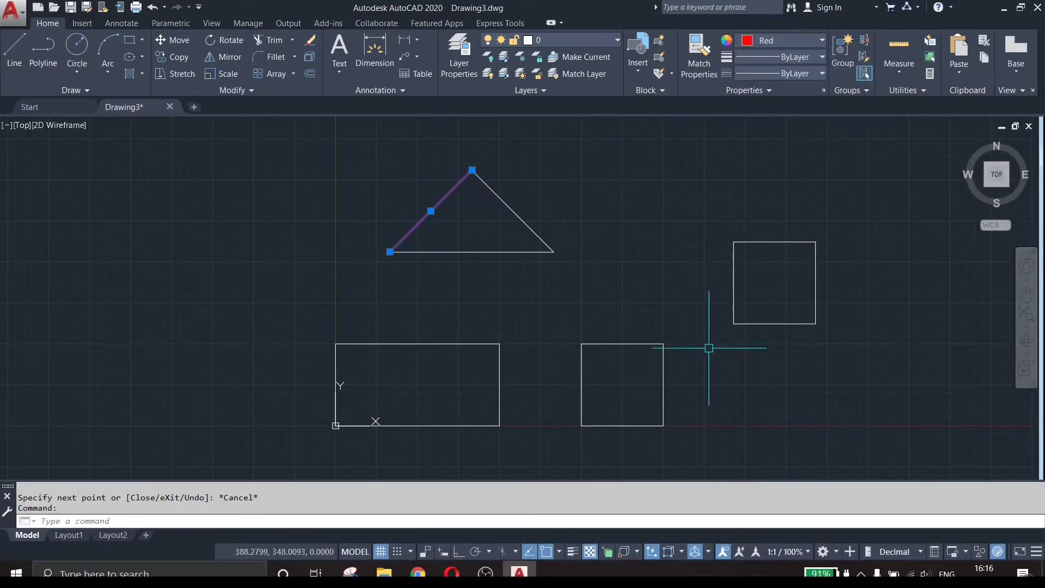
key(Escape)
key(Escape)
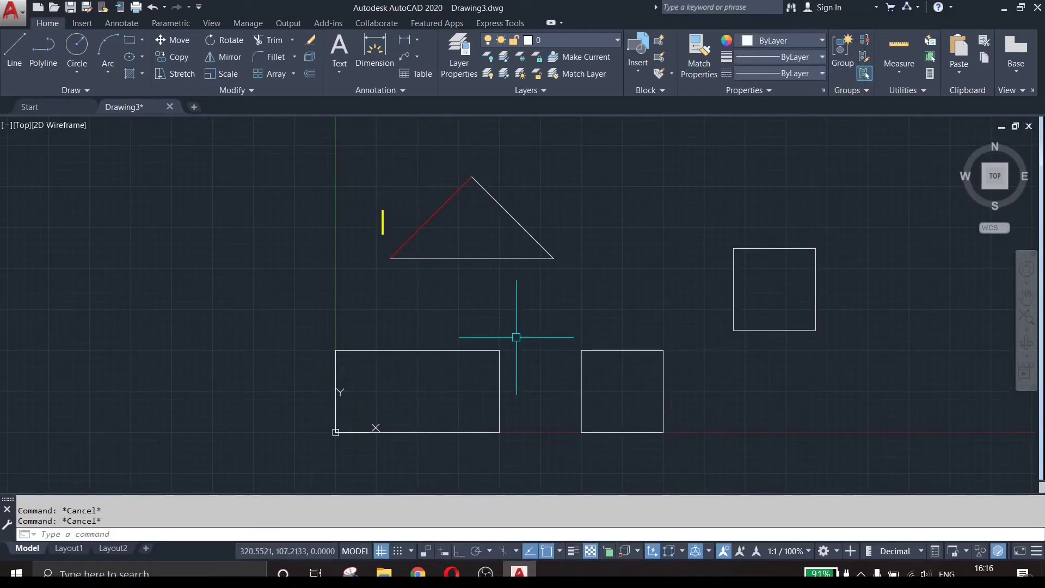
click(405, 242)
click(428, 273)
click(386, 215)
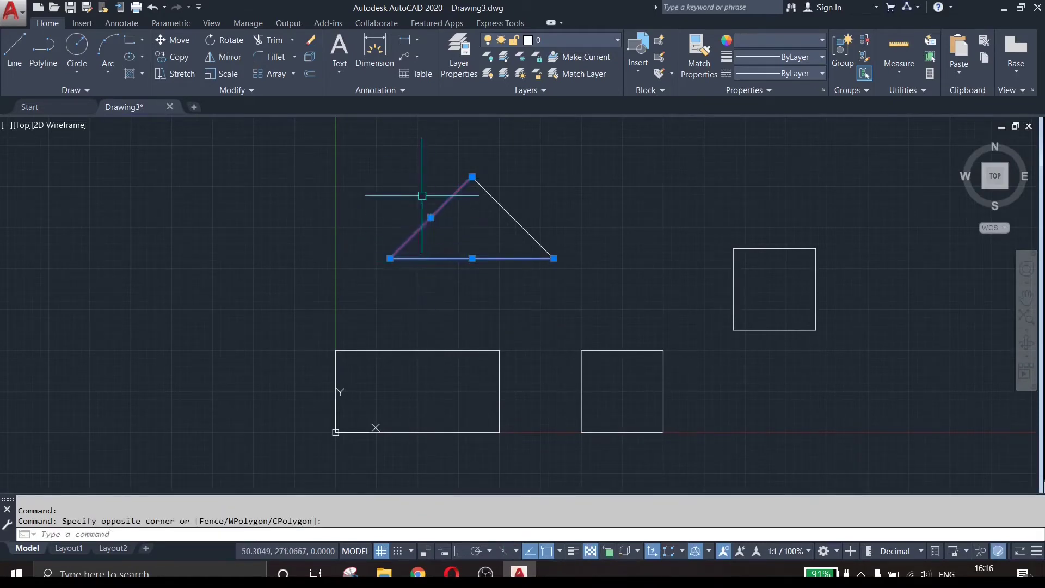
key(Escape)
click(577, 282)
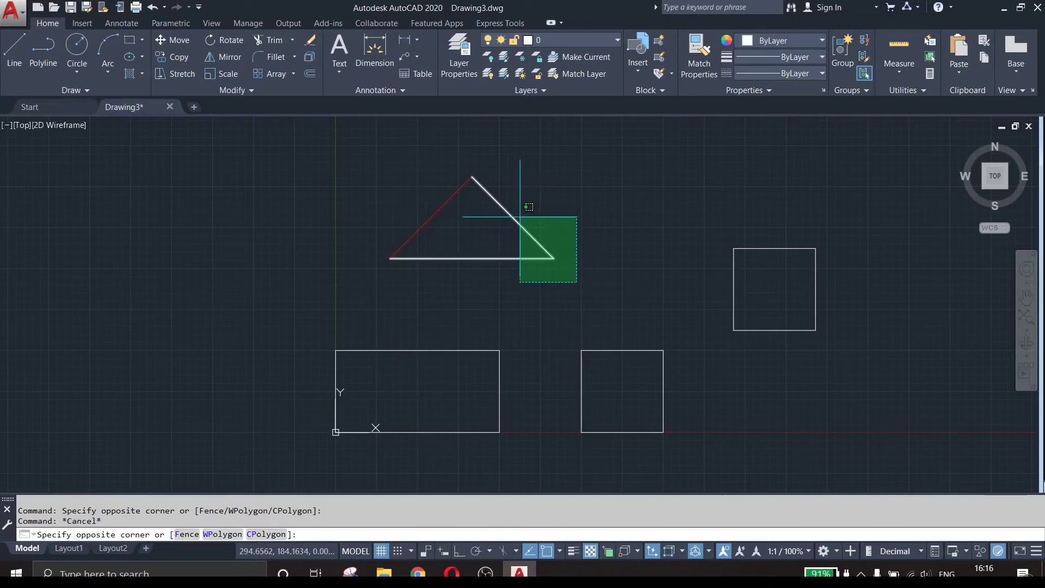
key(Escape)
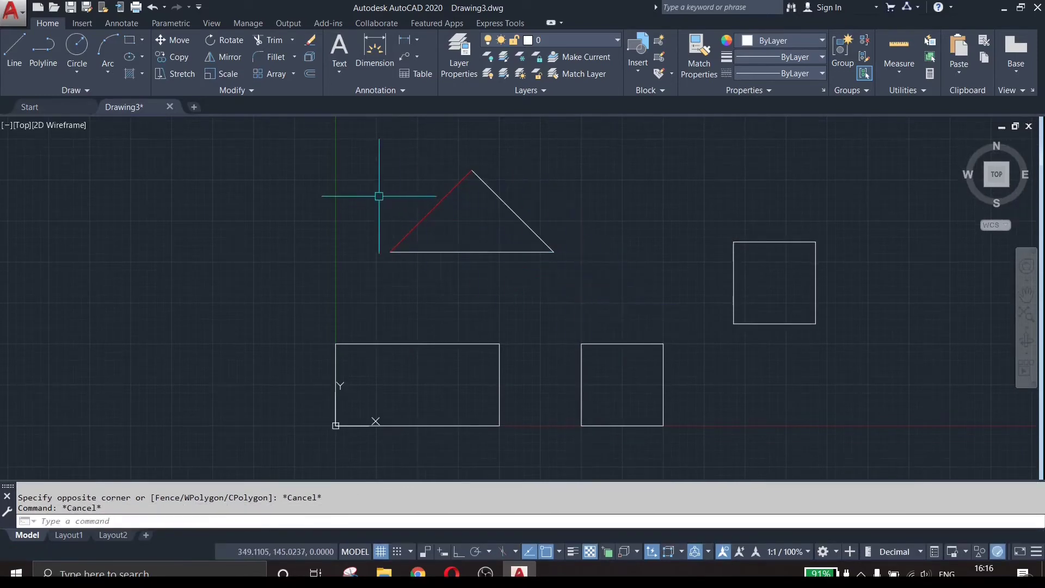
Dimension the red side's horizontal extent below the triangle and its vertical extent to the left of it.
click(404, 40)
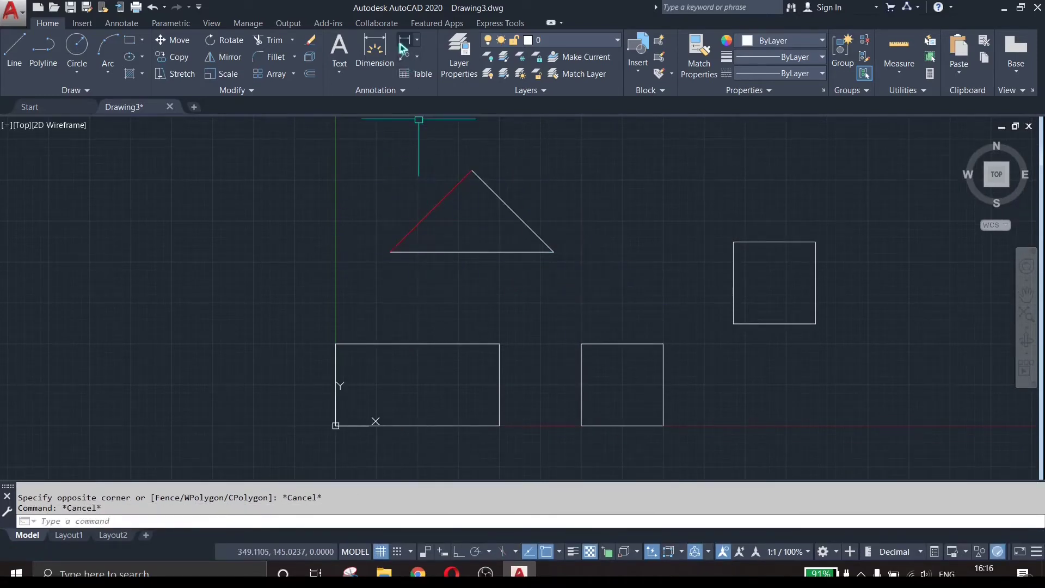
click(389, 252)
click(472, 170)
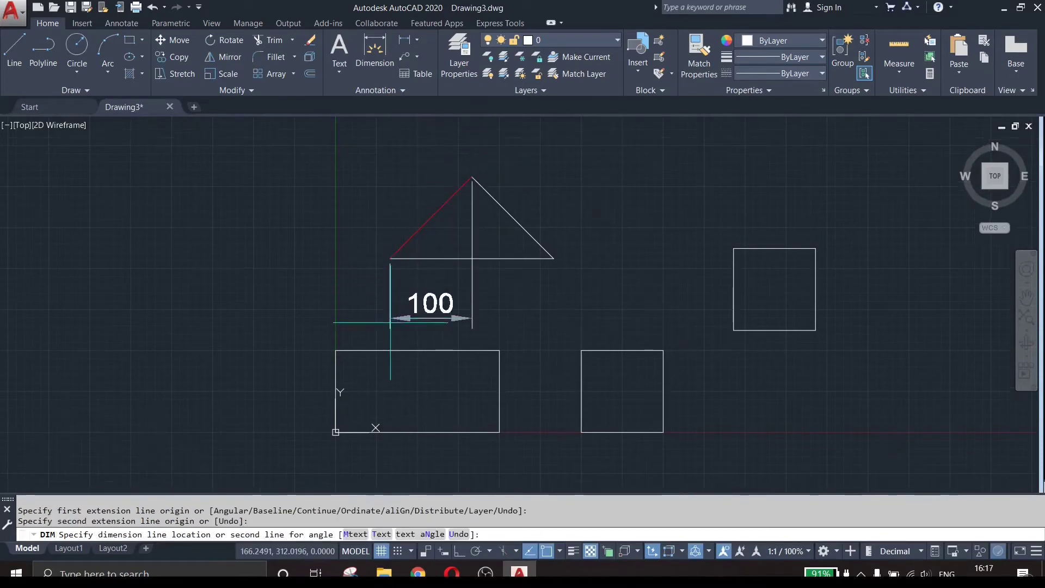
click(388, 314)
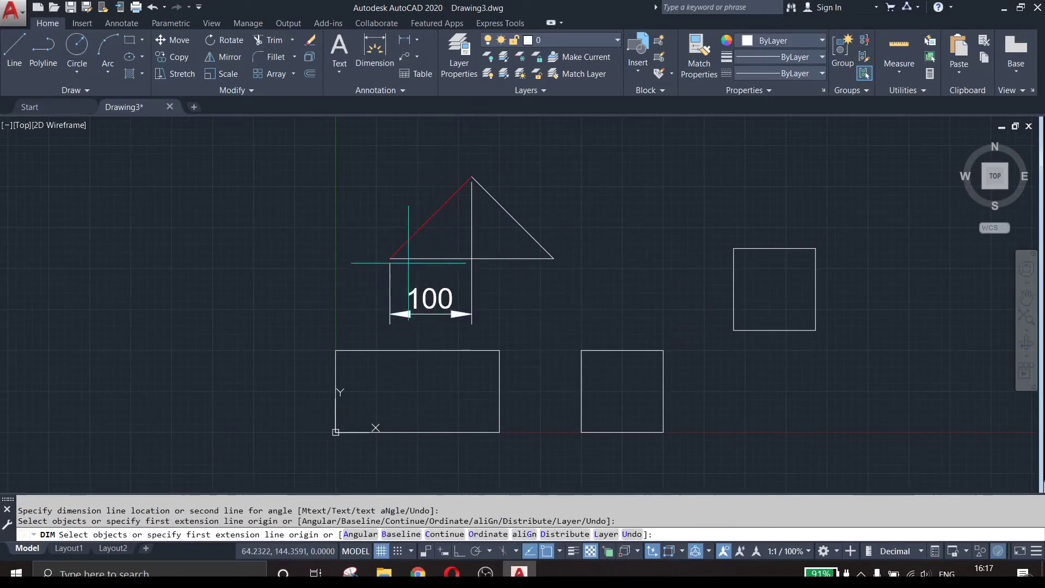
click(389, 259)
click(472, 177)
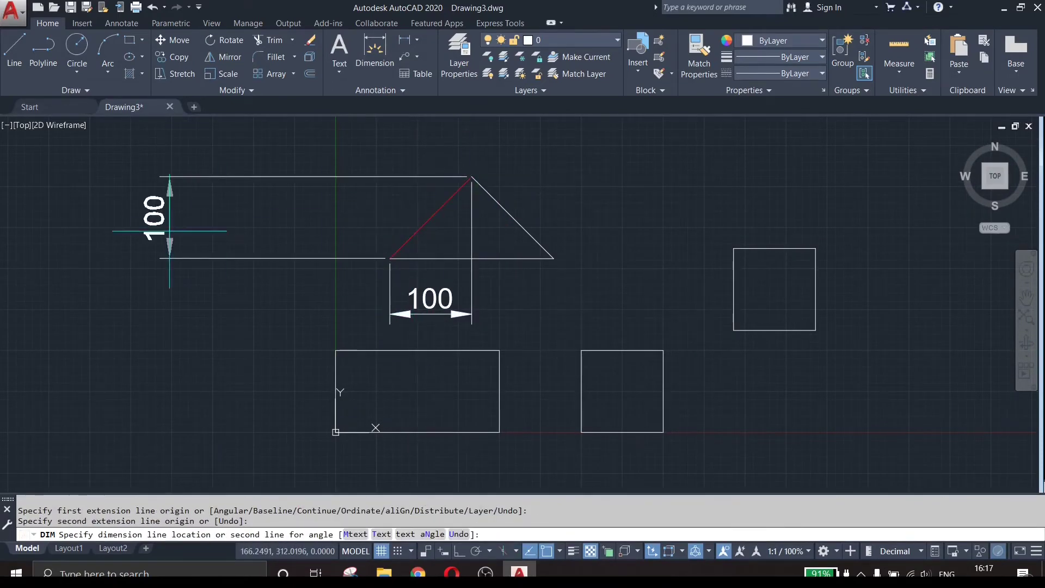
click(216, 235)
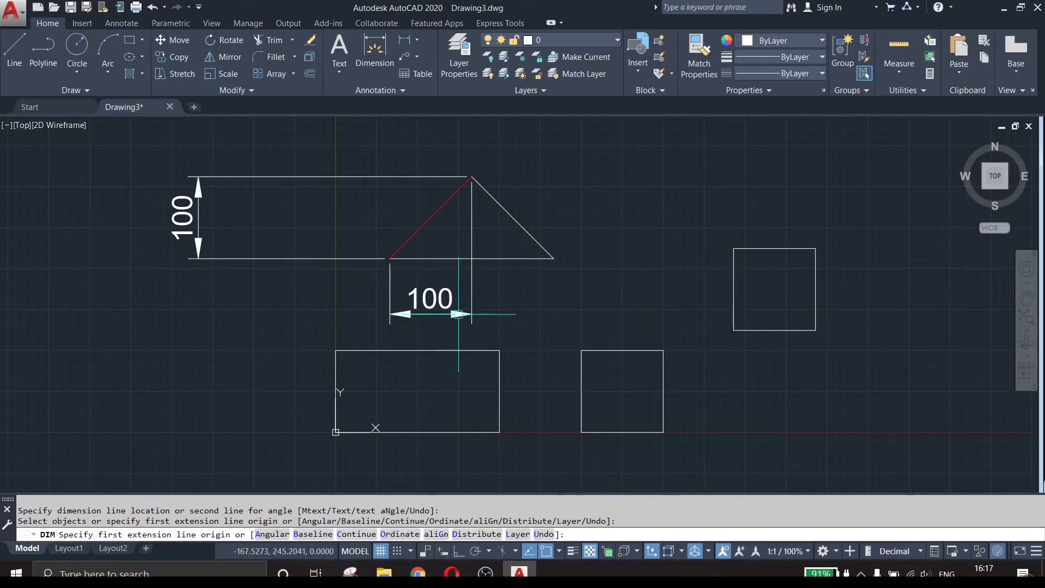
key(Escape)
Delete the horizontal and vertical dimensions of the triangle's red side.
click(480, 328)
click(305, 291)
drag(225, 208, 222, 276)
click(169, 225)
key(Delete)
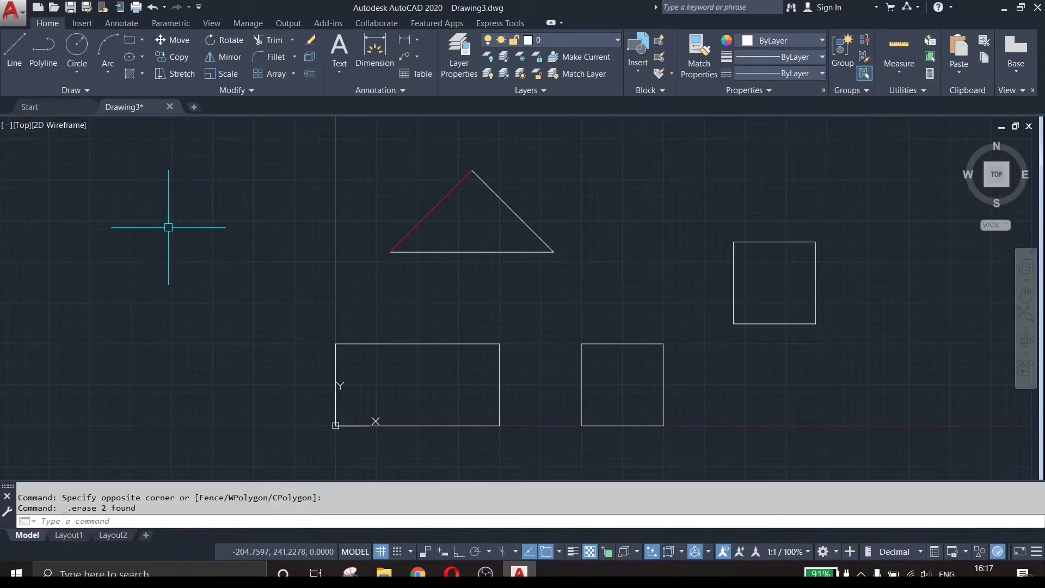
Add an angular dimension between the triangle's red side and its base, with the text placed below the base.
click(441, 201)
key(Escape)
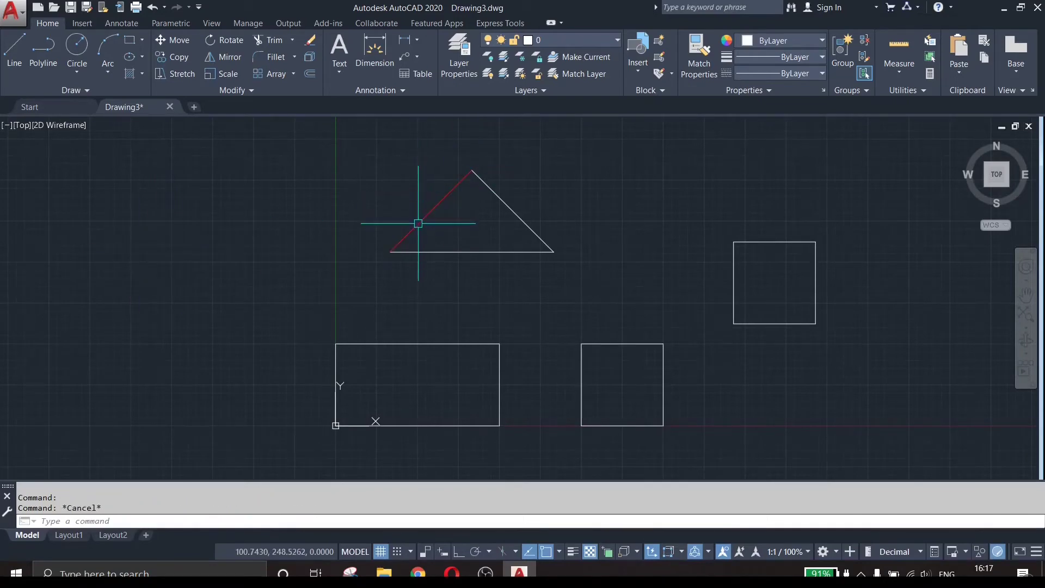
text(dim)
key(Return)
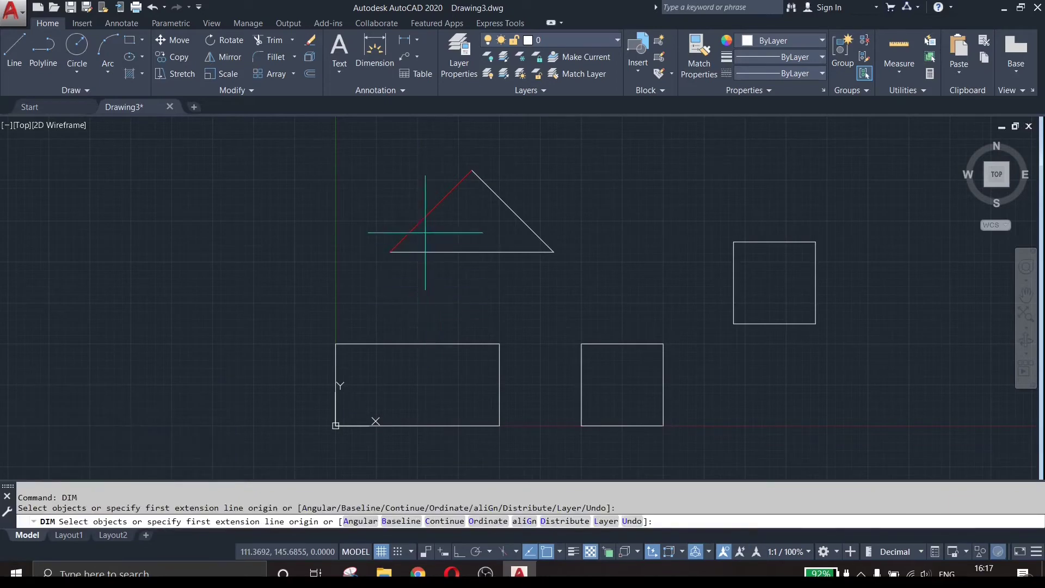
click(419, 223)
click(430, 252)
click(436, 310)
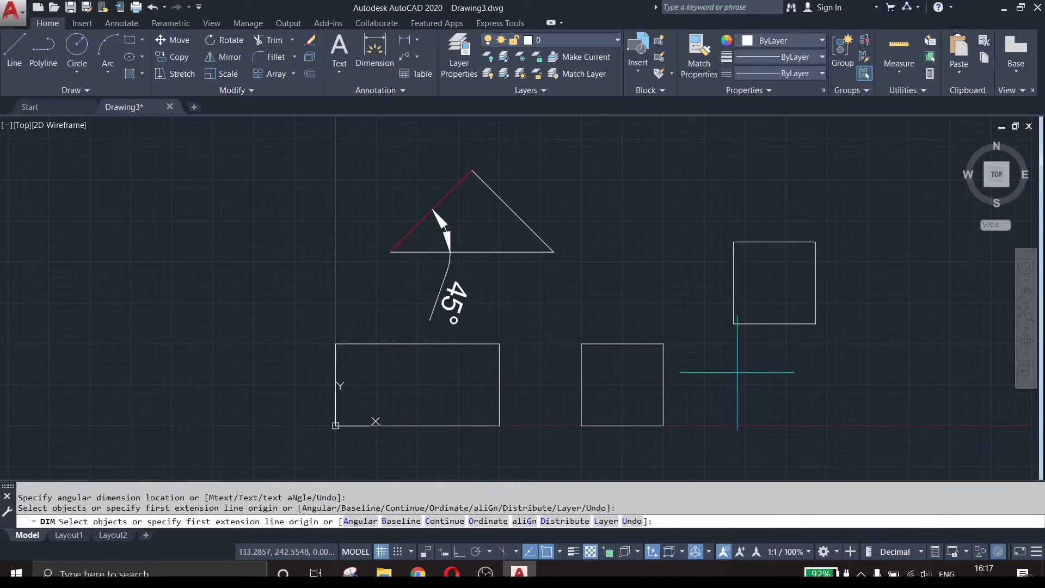
Add an aligned dimension along the full length of the red side, placed above it, and end the Dimension command.
click(390, 251)
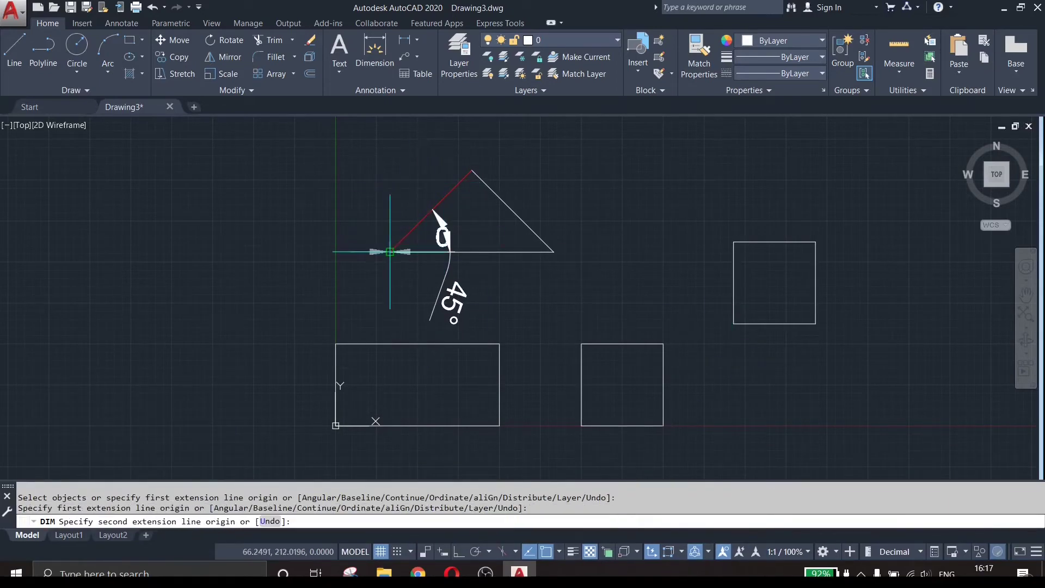
click(472, 169)
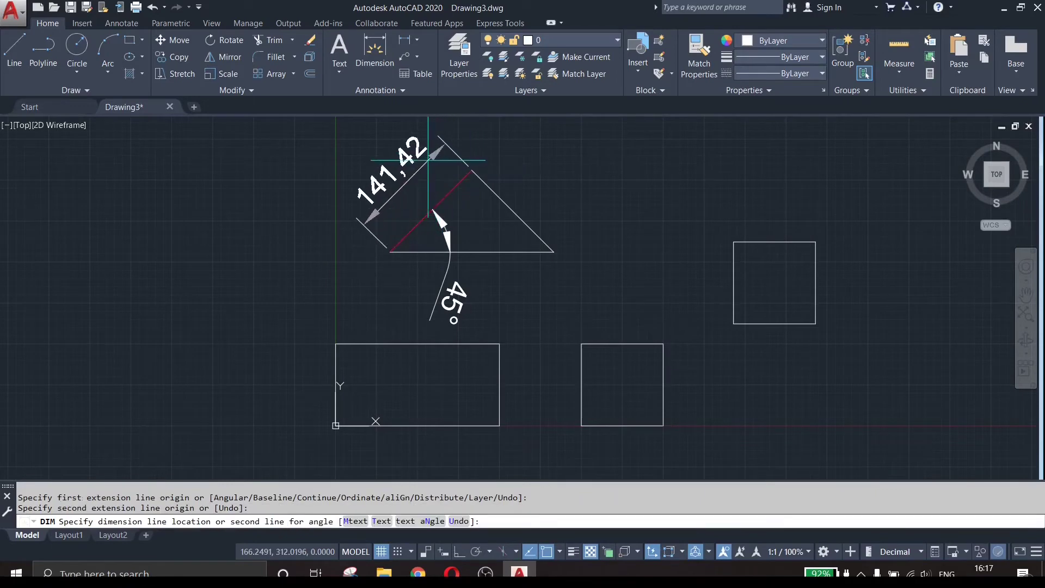
click(435, 153)
key(Escape)
Delete the triangle's base, white sloping side and angular dimension together, and undo the deletion.
click(569, 287)
click(509, 228)
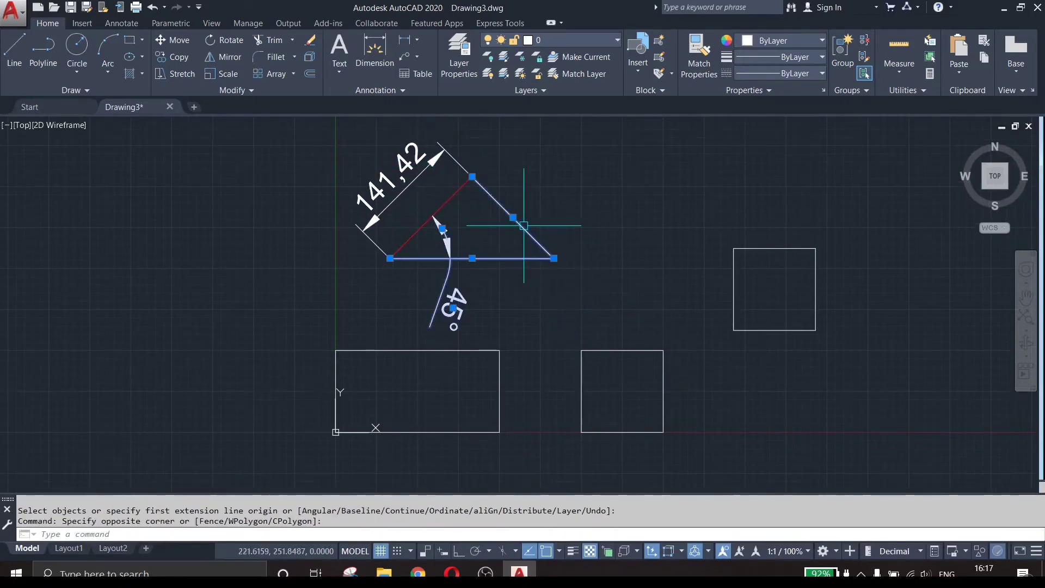
key(Delete)
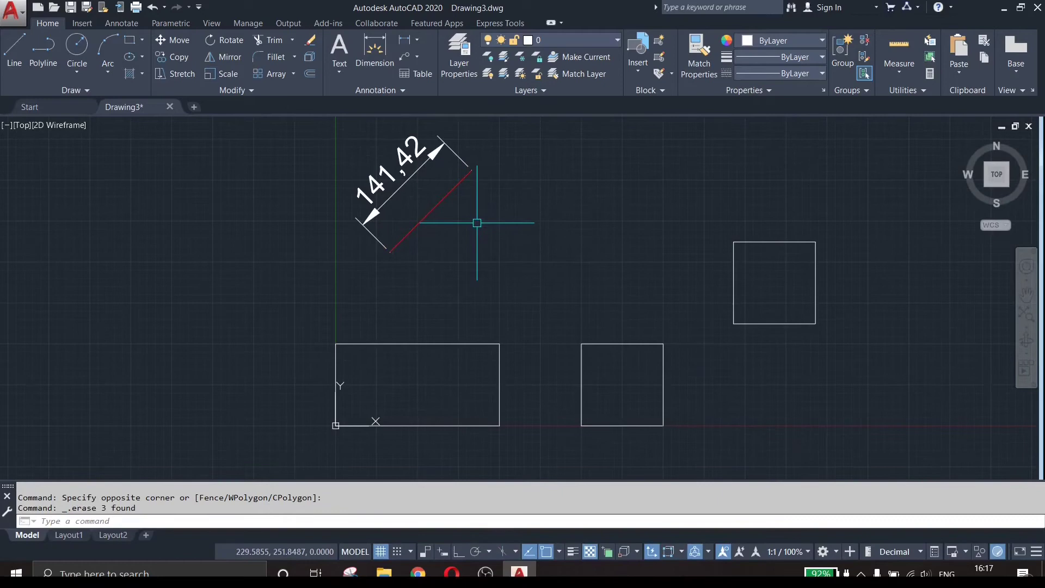
key(ctrl+z)
Delete only the triangle's base and white sloping side, keeping the red side and its two dimensions.
click(551, 272)
click(532, 193)
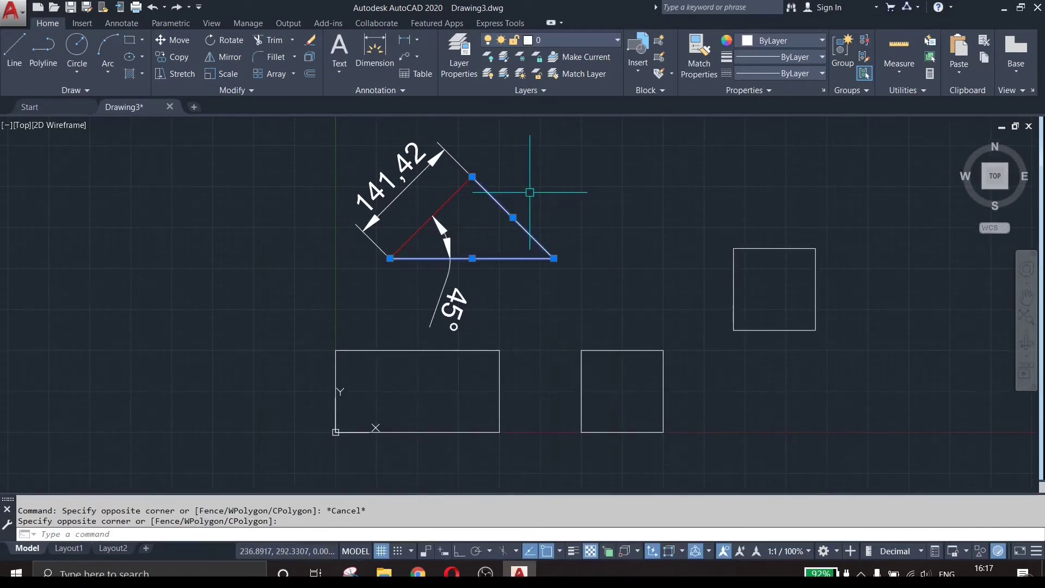
key(Delete)
scroll(590, 326, down, 4)
scroll(762, 283, up, 2)
scroll(464, 362, up, 2)
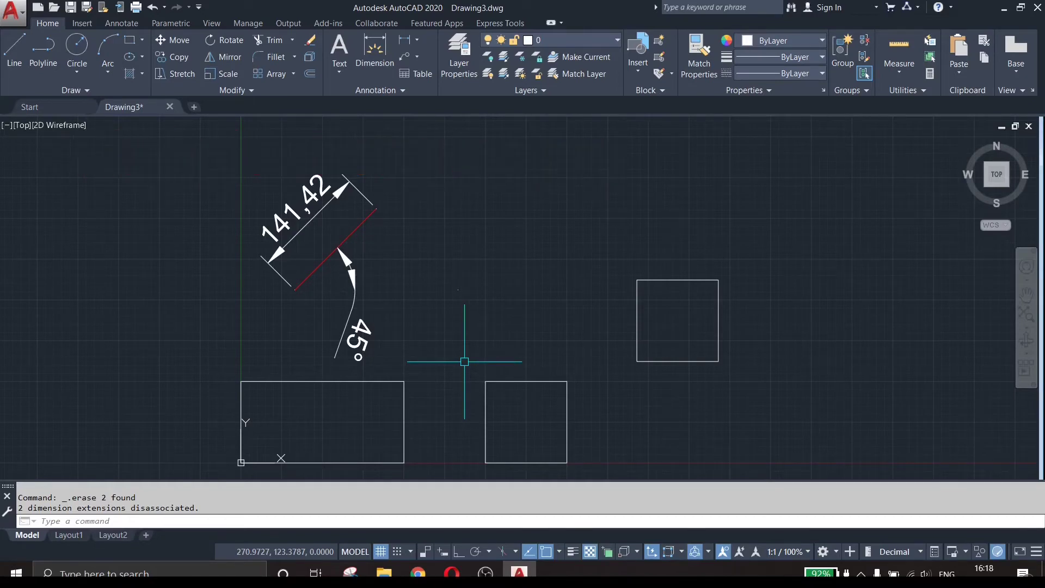
text(l)
key(Return)
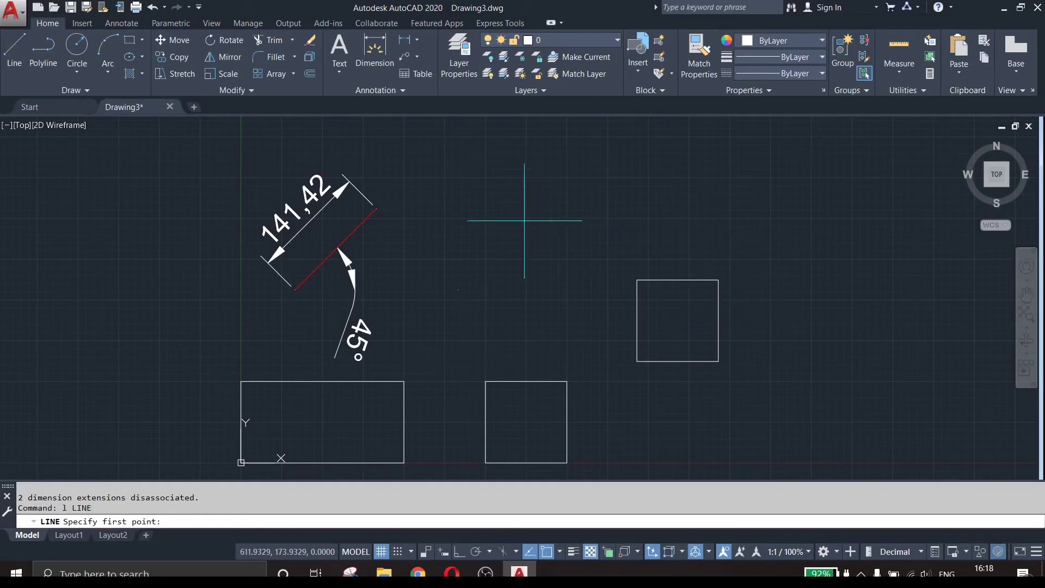
key(Escape)
key(Escape)
click(14, 48)
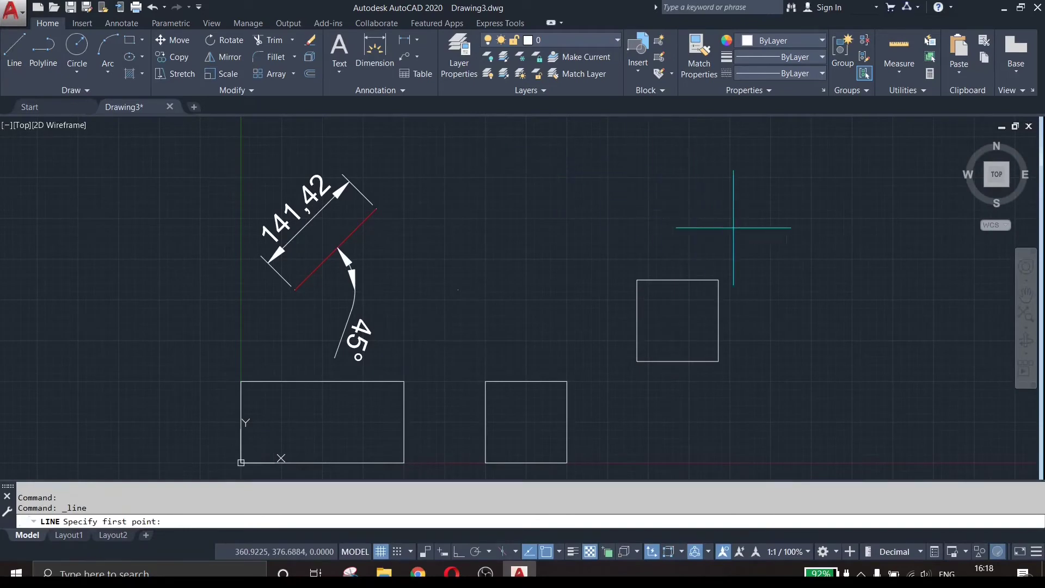
click(637, 202)
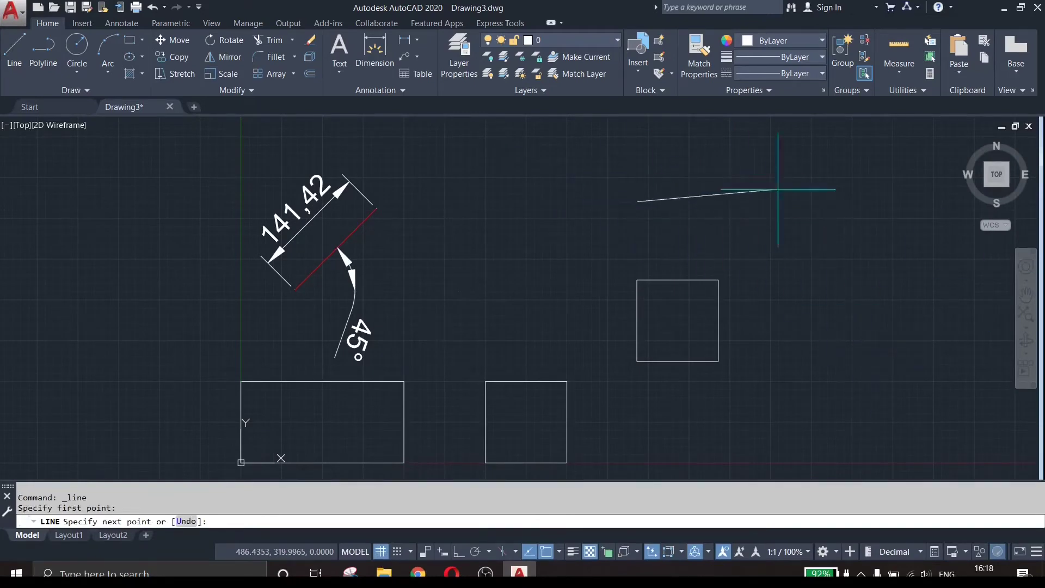
text(@)
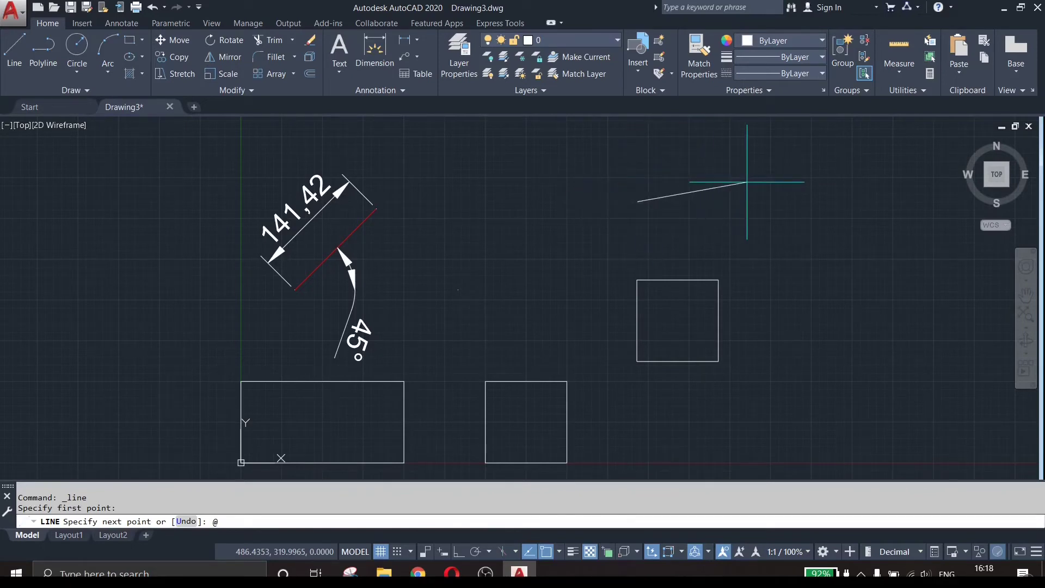
text(100<30)
key(Return)
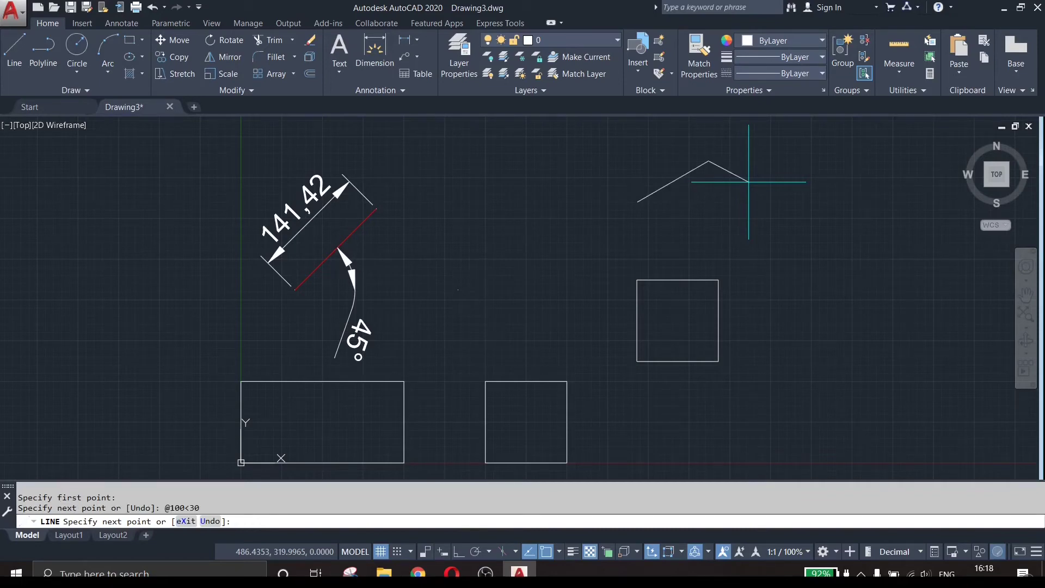
key(Escape)
Add an aligned dimension to the new line above the upper square, and delete that dimension.
click(374, 41)
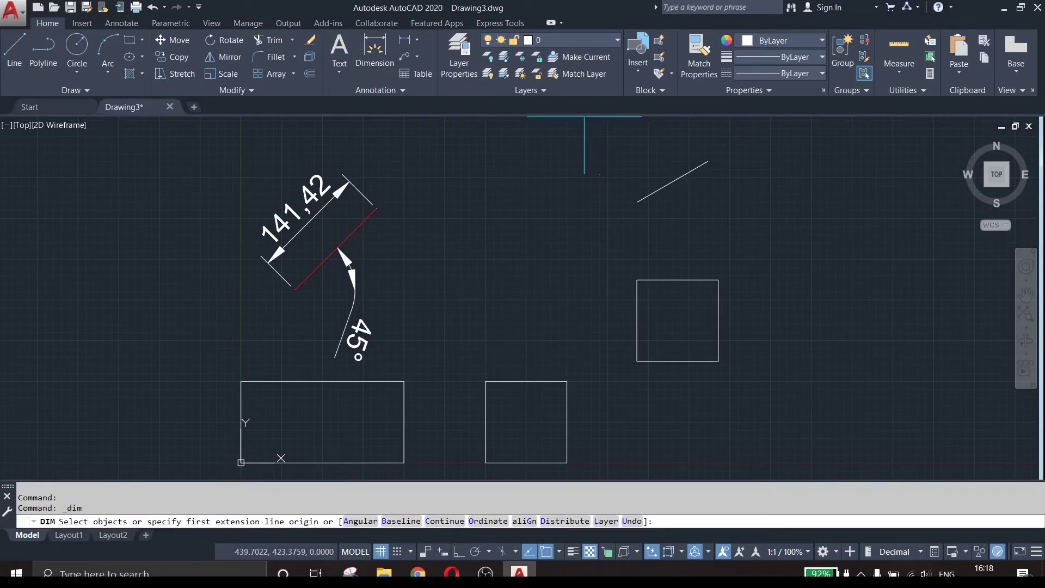
click(660, 188)
click(622, 157)
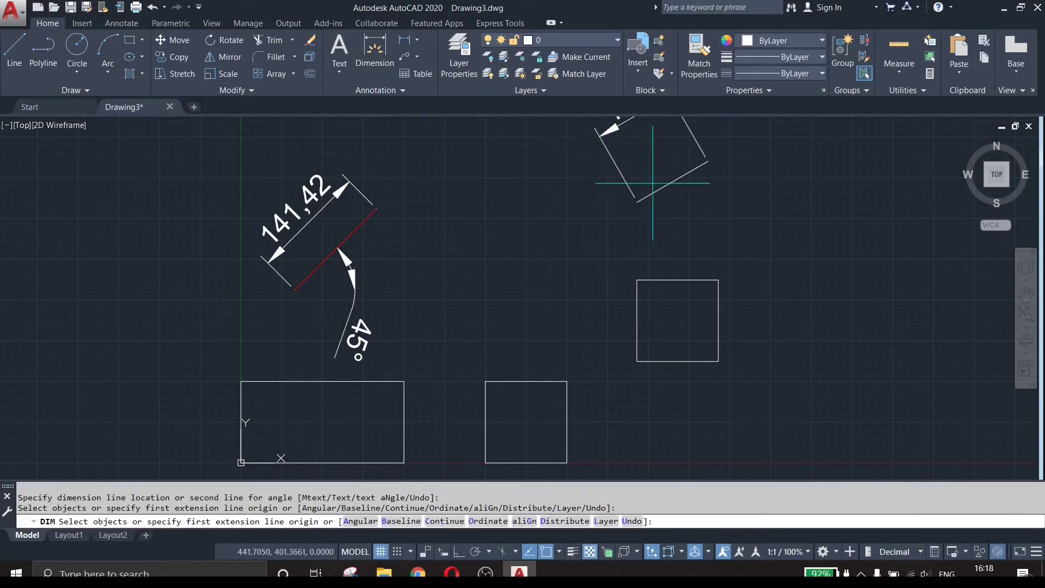
click(680, 185)
click(577, 145)
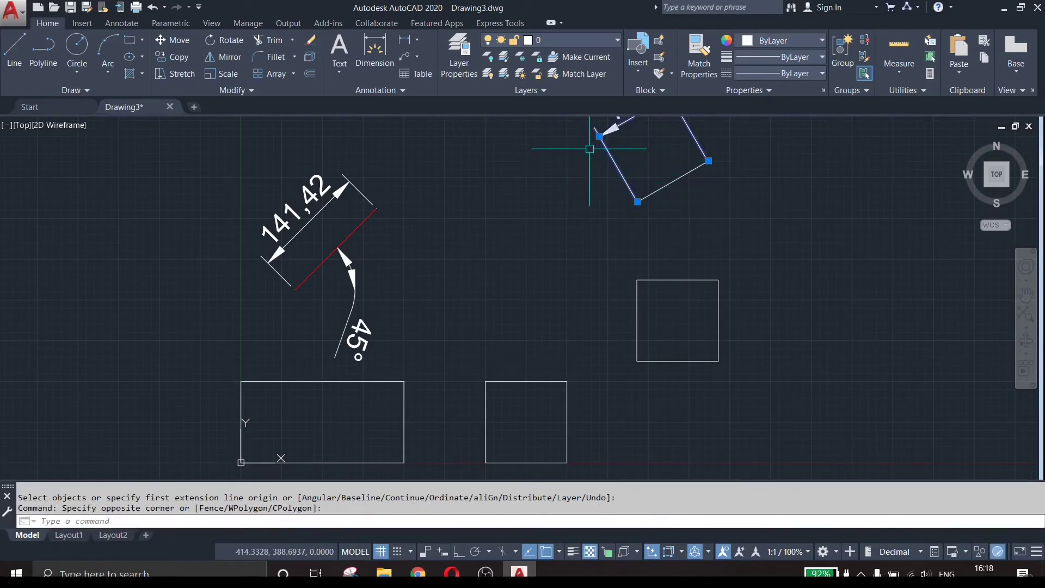
key(Delete)
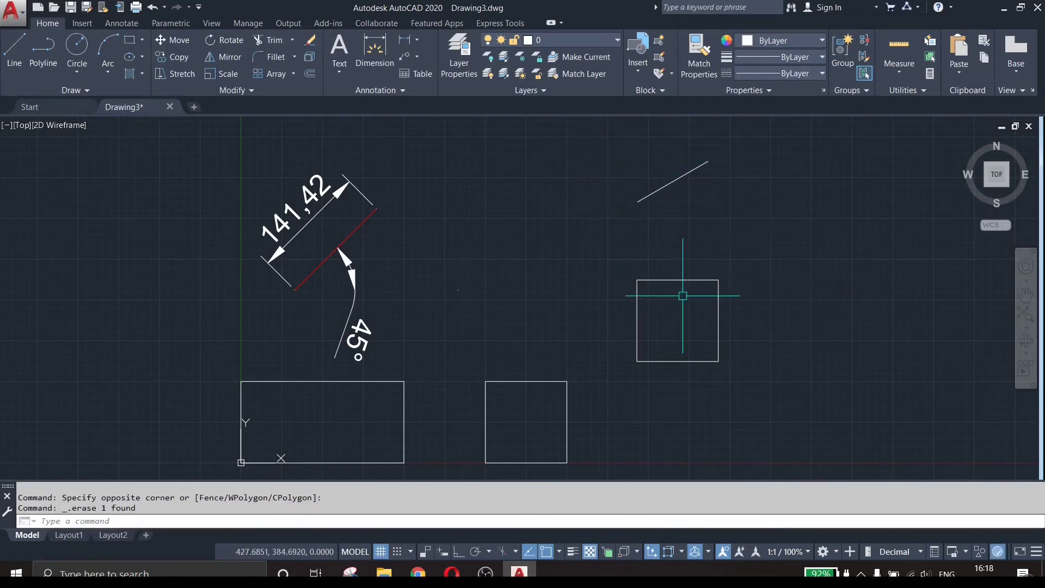
scroll(551, 245, down, 4)
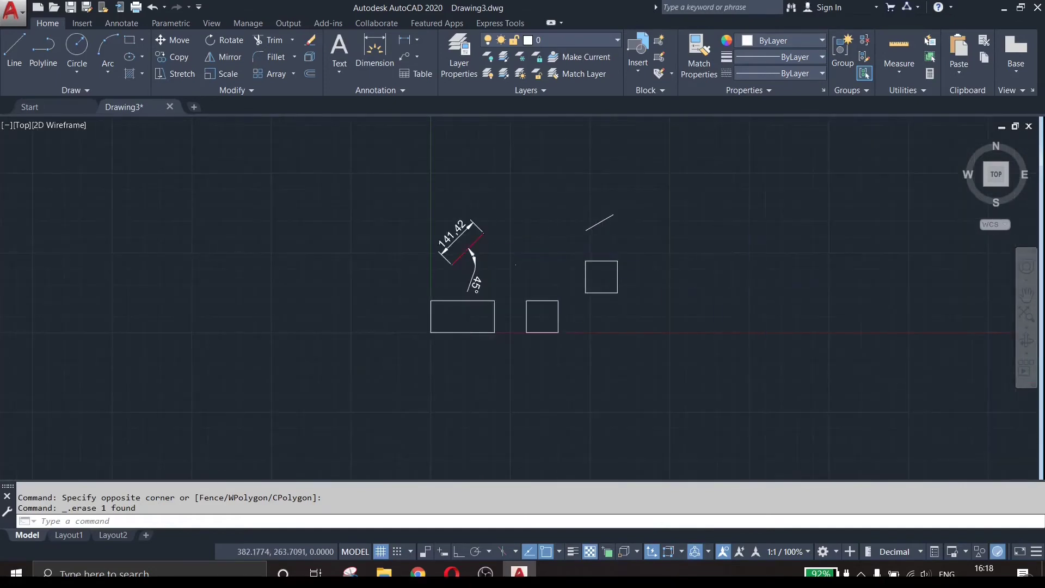
scroll(778, 274, up, 4)
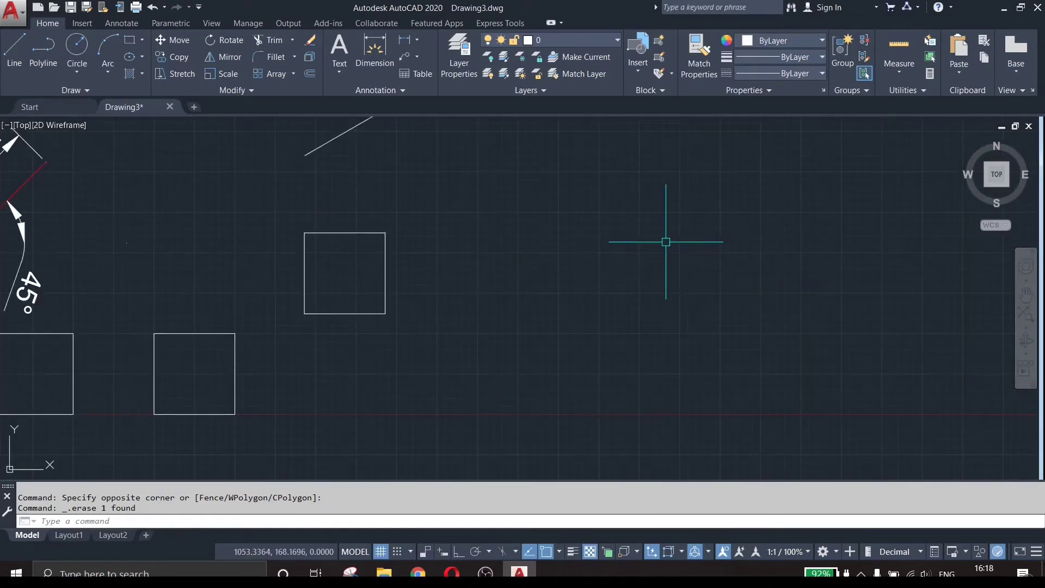
click(14, 49)
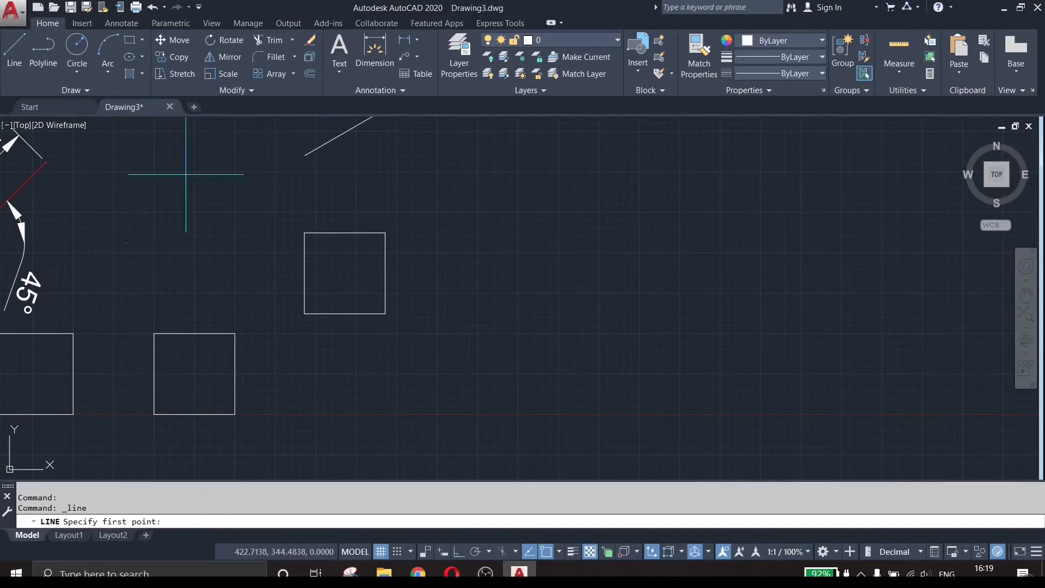
click(640, 260)
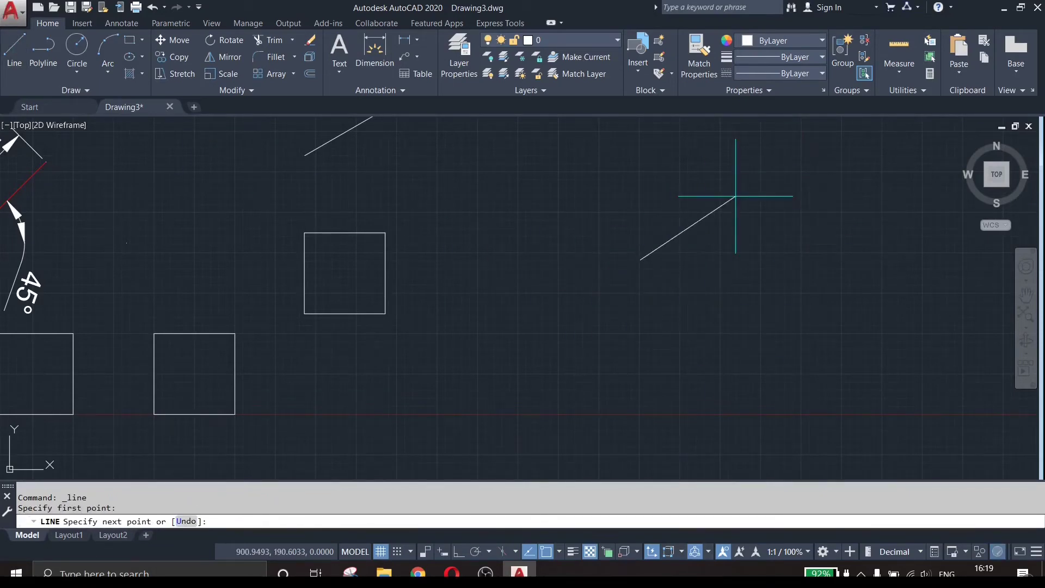
text(@100<45)
key(Return)
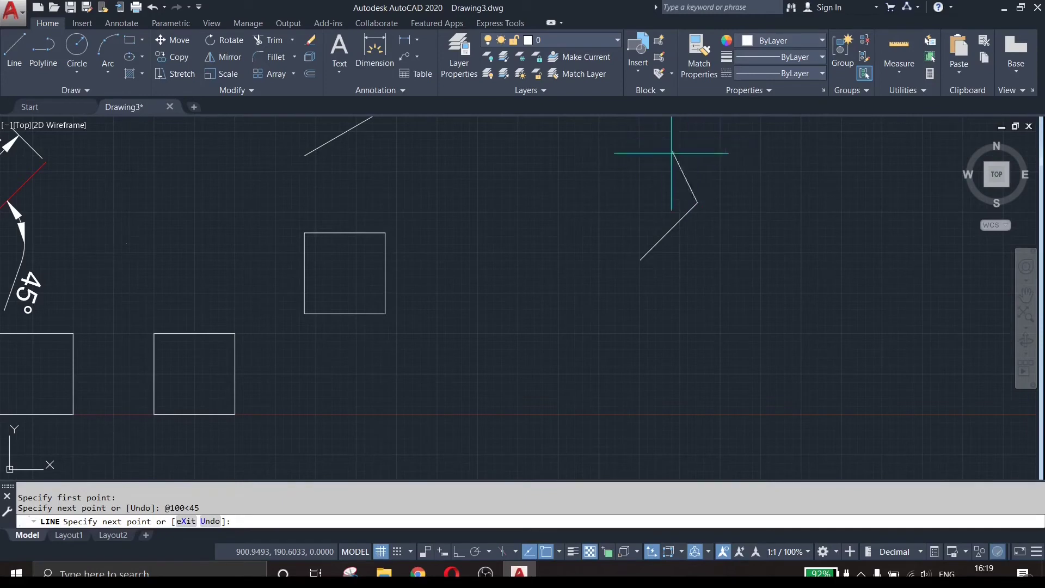
text(@)
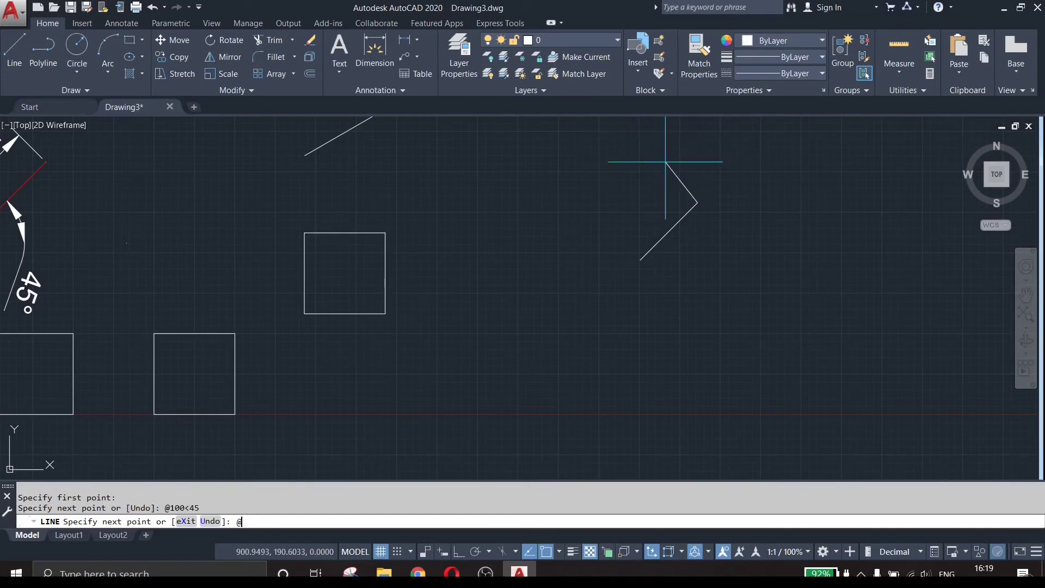
text(100<135)
key(Return)
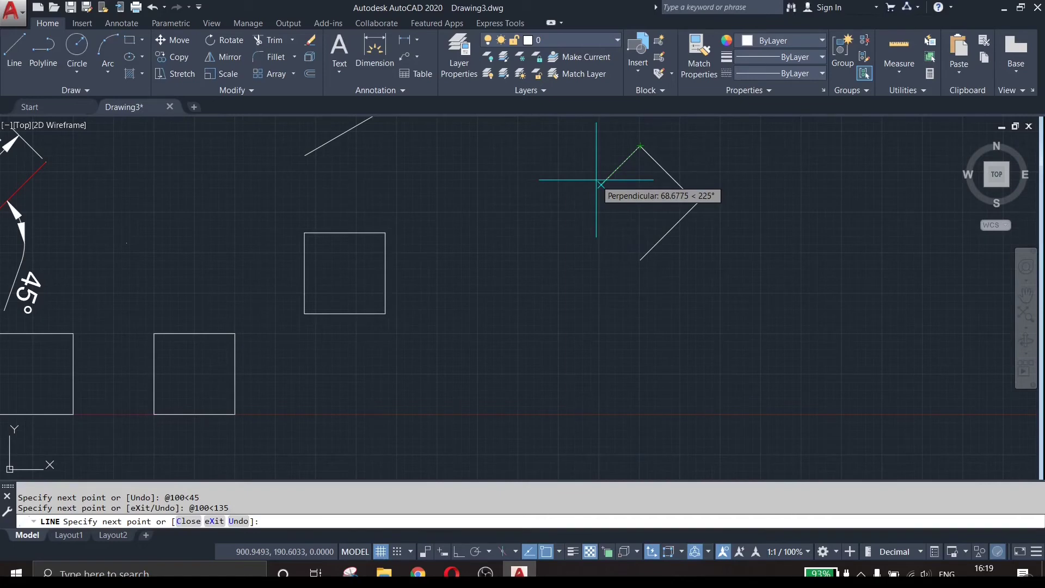
click(529, 551)
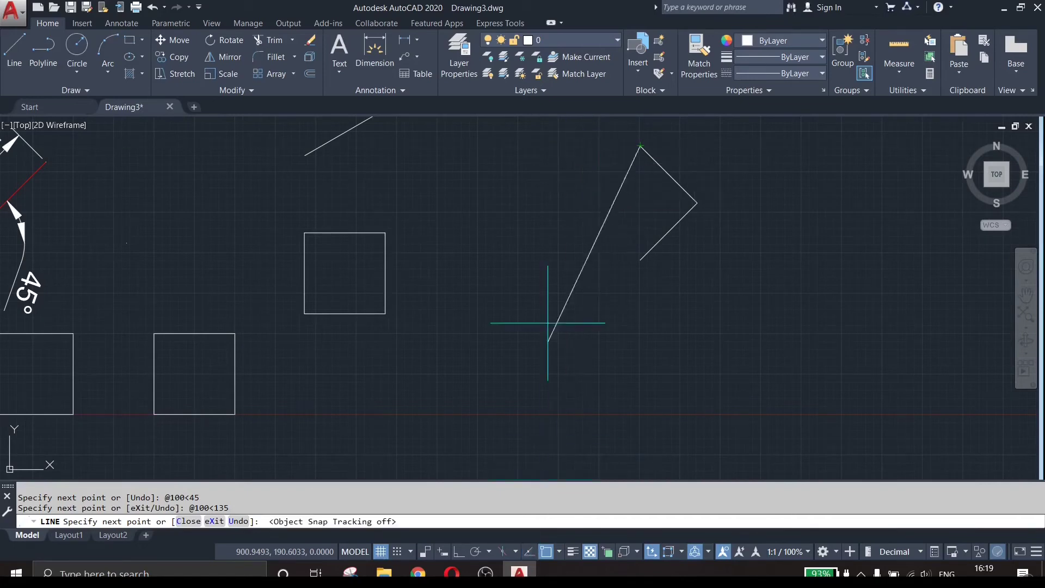
text(@100<)
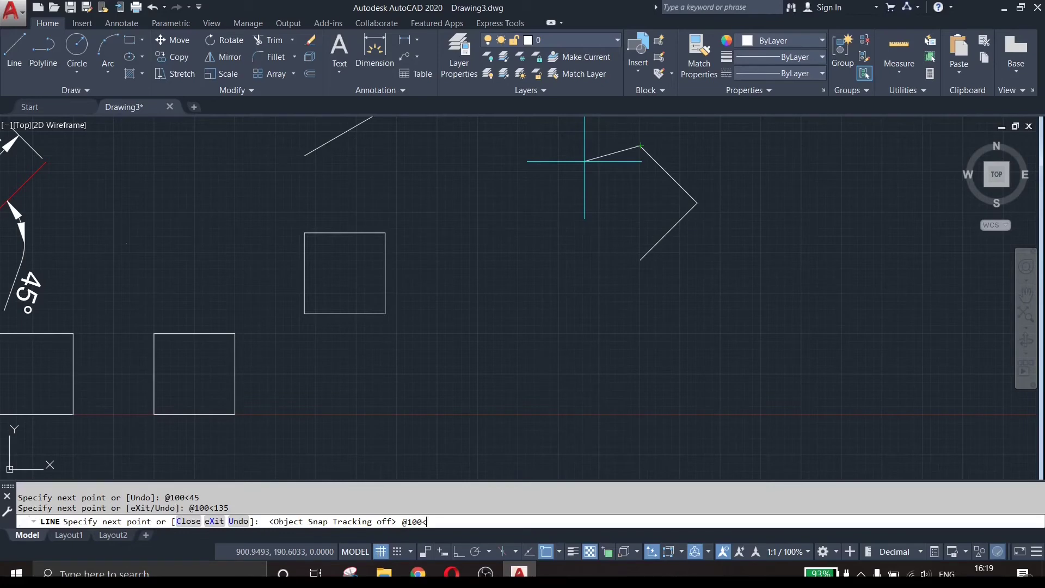
text(225)
key(Return)
text(@)
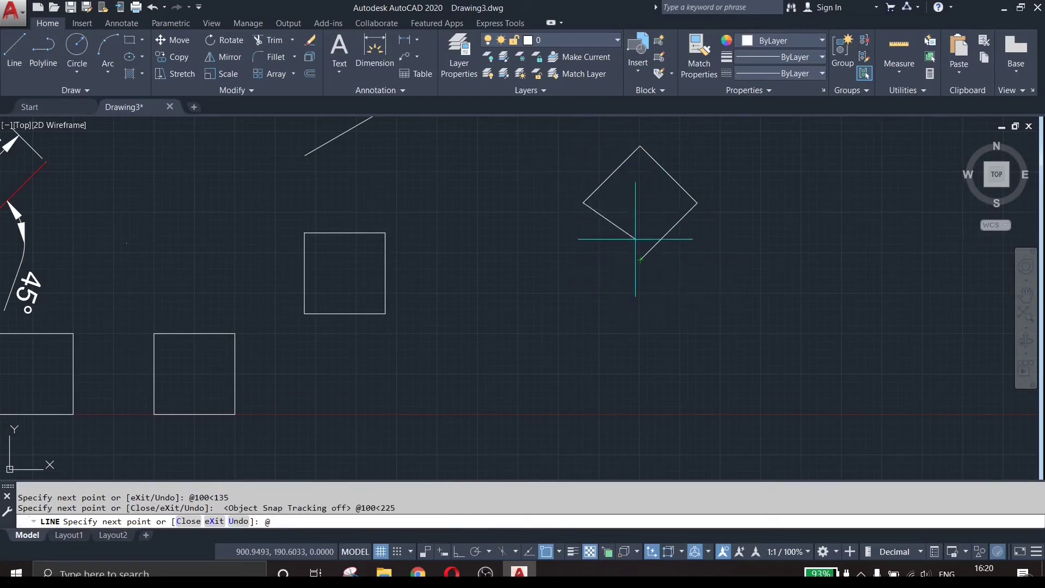
text(100<-45)
key(Return)
key(Escape)
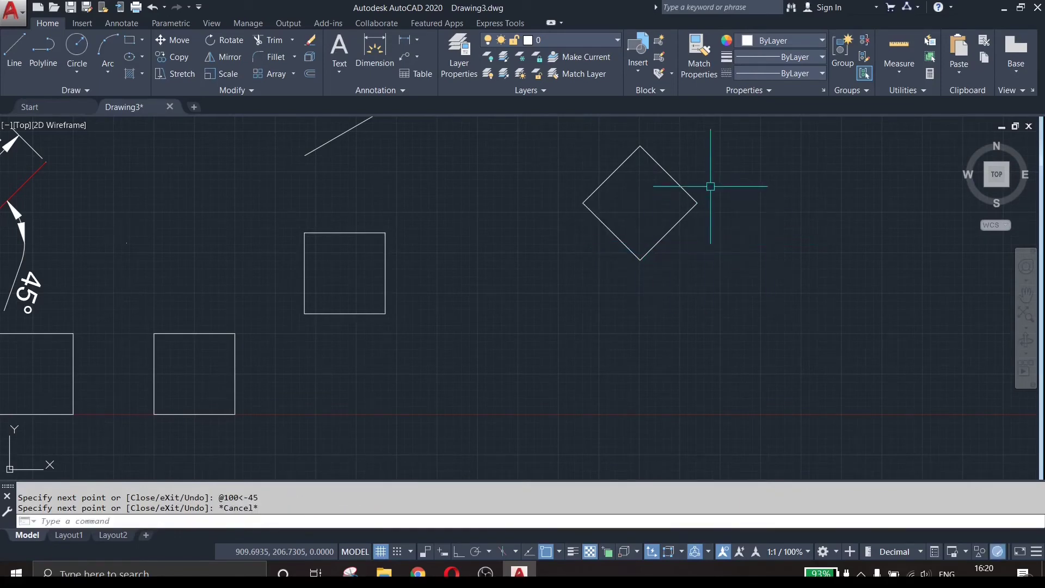
scroll(713, 184, up, 2)
scroll(705, 149, down, 3)
scroll(686, 143, up, 1)
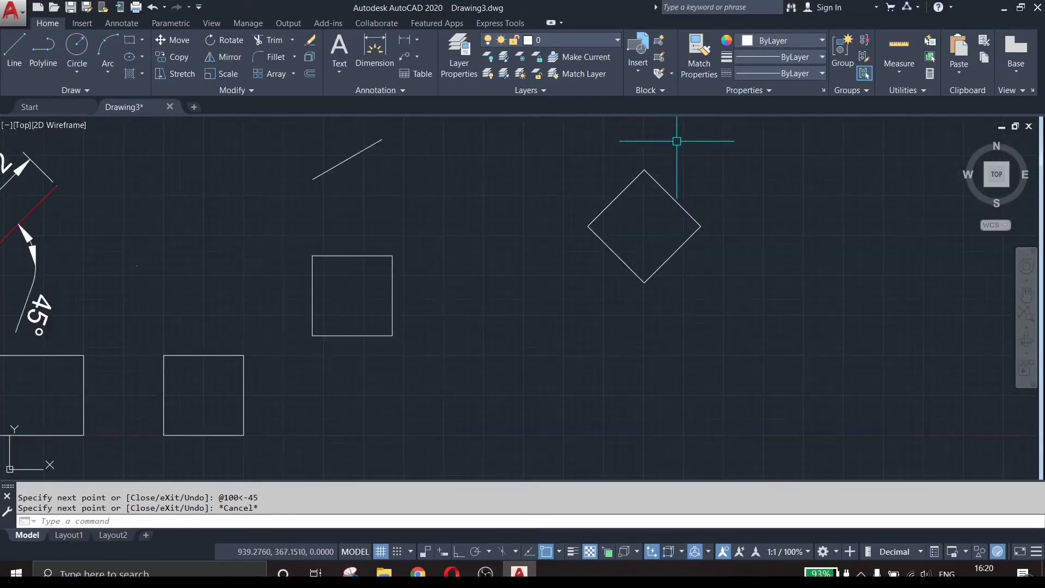
scroll(677, 141, up, 1)
scroll(677, 141, down, 1)
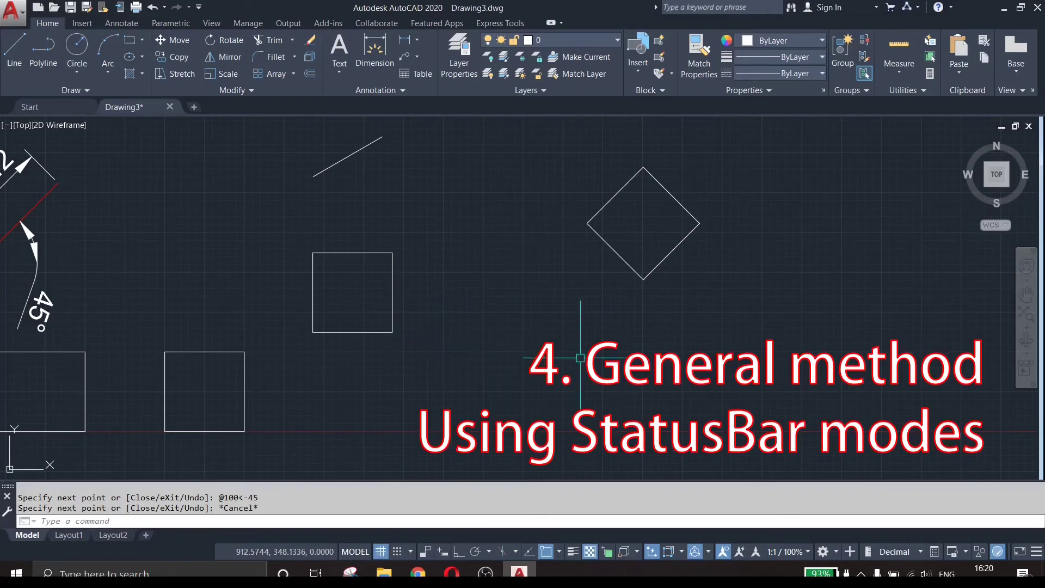
Draw two connected 150-unit segments beside the rotated square by direct distance entry, one nearly horizontal and one sloping up and back.
mouse_move(843, 305)
middle_down()
mouse_move(404, 430)
mouse_move(324, 415)
middle_up()
click(14, 48)
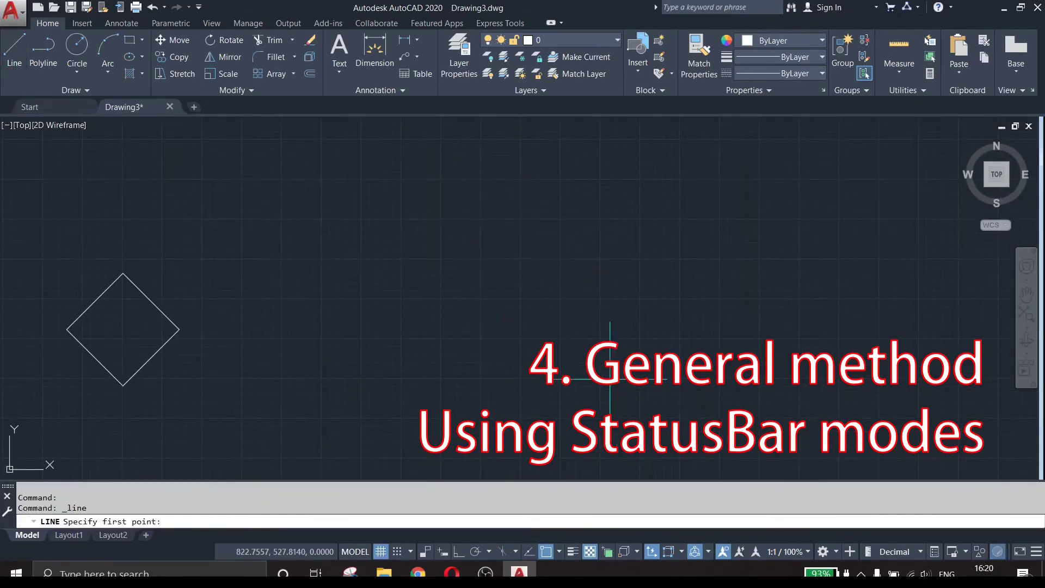
click(467, 223)
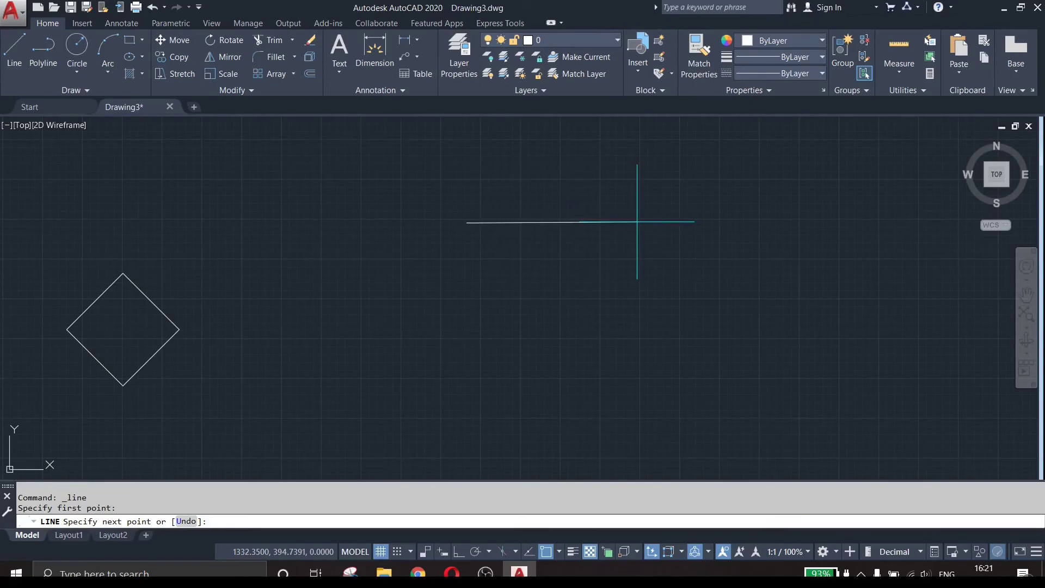
text(150)
key(Return)
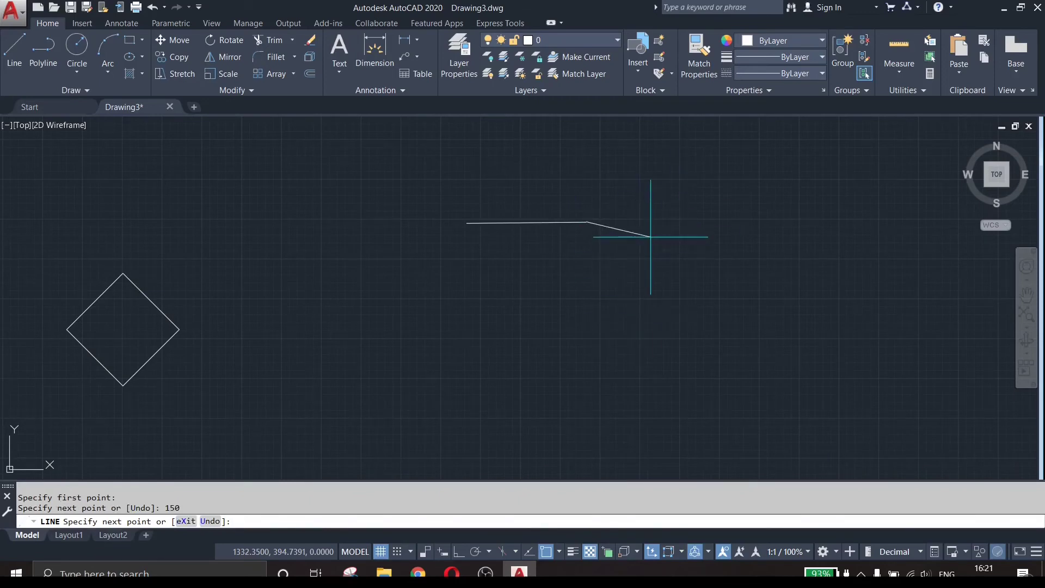
text(150)
key(Return)
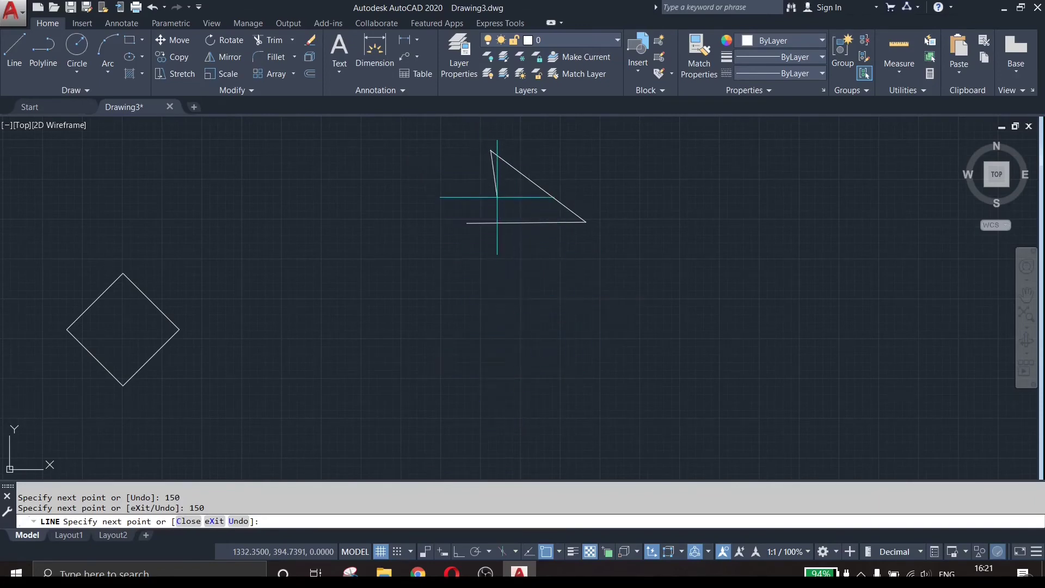
Continue the line from its apex with a 200-unit segment running steeply down and slightly right by direct distance entry.
text(150)
key(BackSpace)
key(BackSpace)
key(BackSpace)
text(200)
key(Return)
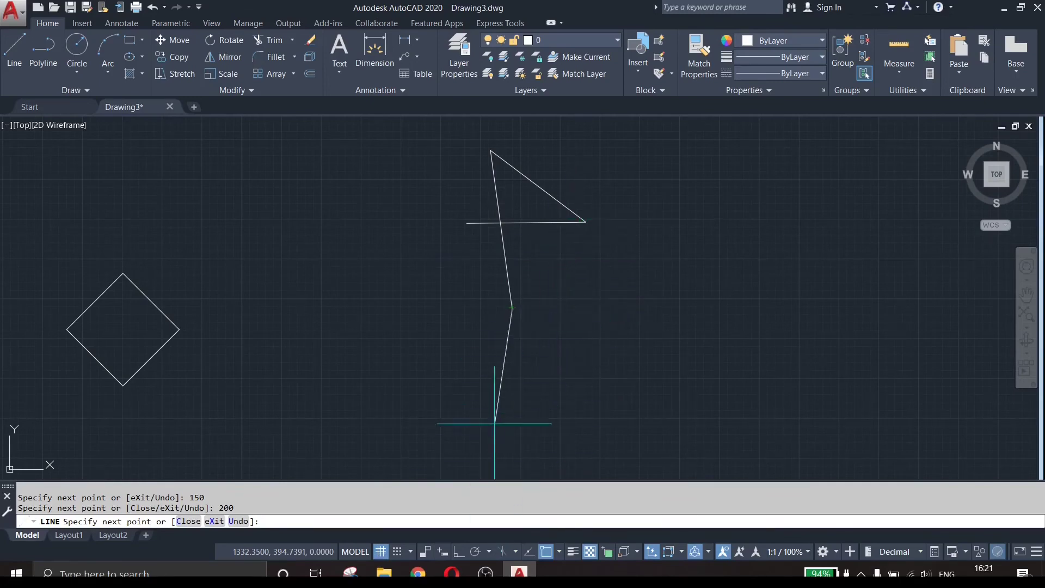
Toggle Ortho mode off and on while the line is active to compare free and orthogonal directions, leaving it on.
click(460, 552)
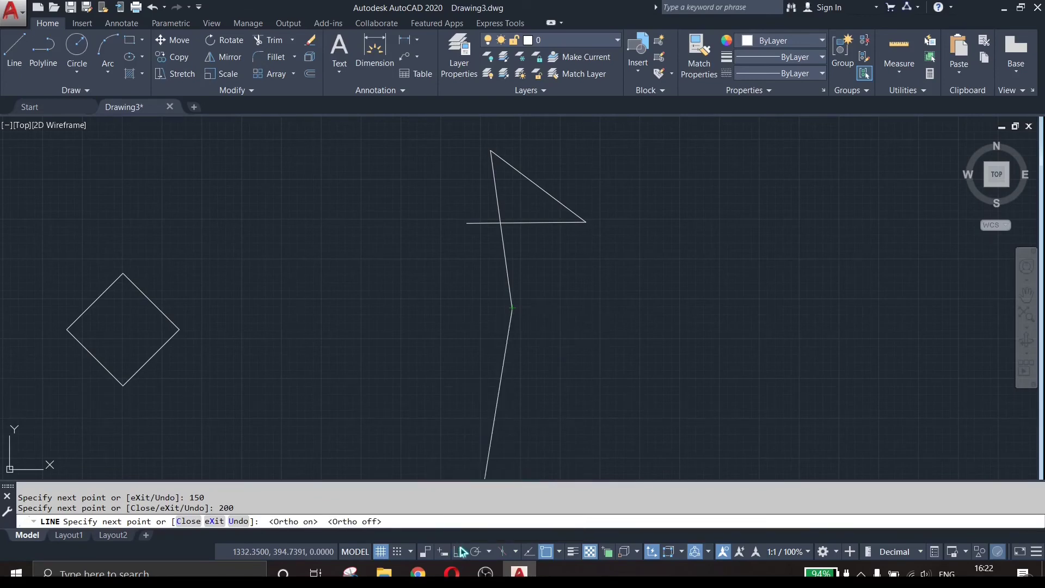
click(461, 553)
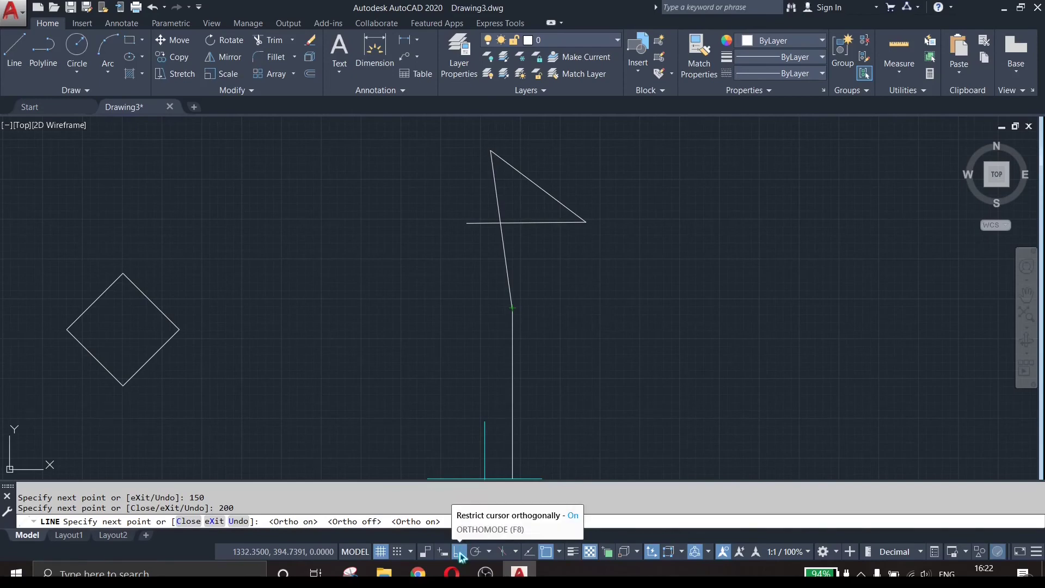
click(461, 553)
click(460, 553)
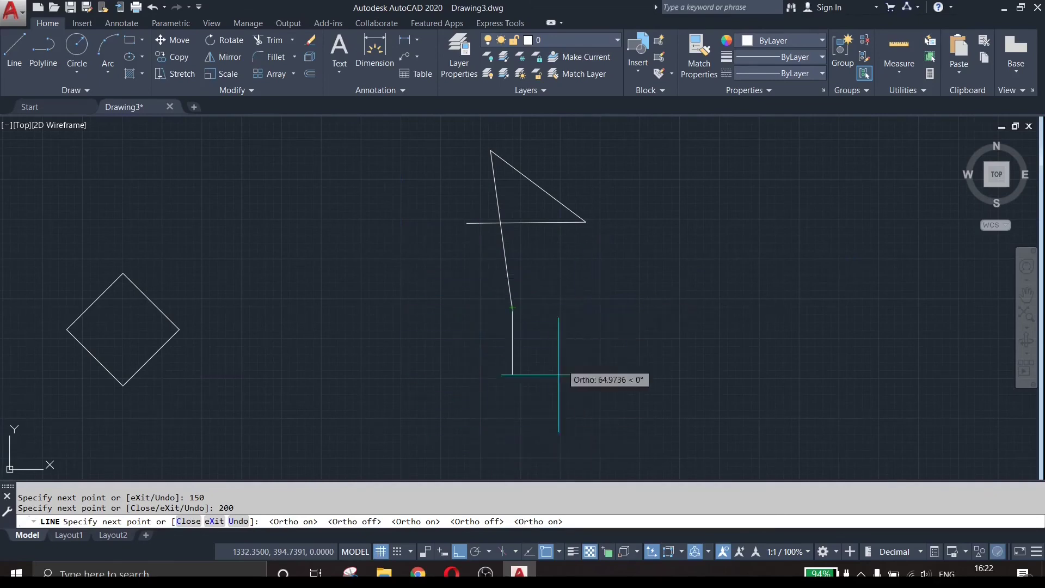
click(459, 552)
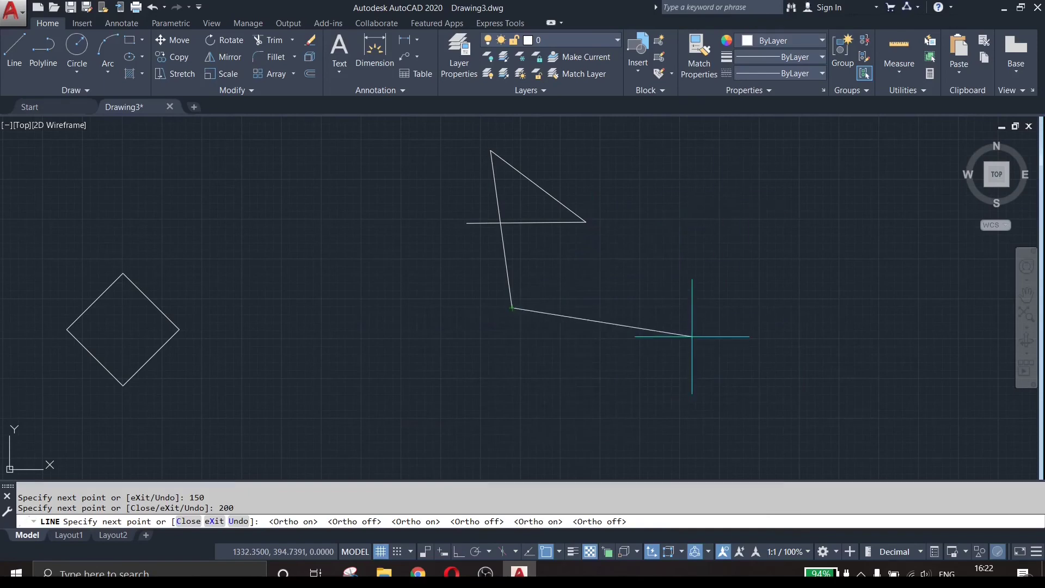
click(459, 551)
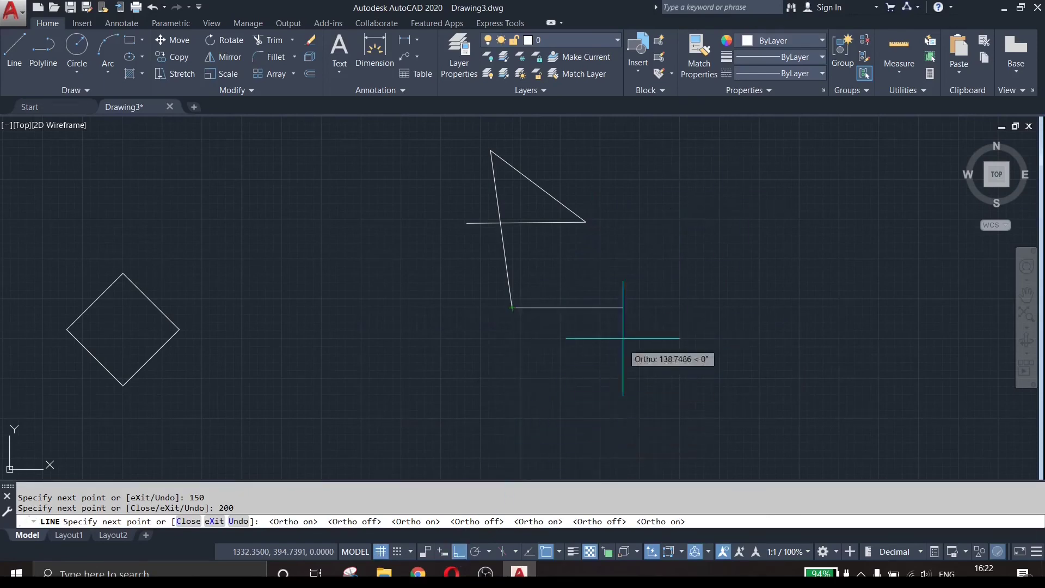
Continue the line with three orthogonal 200-unit segments: right, up, and right again.
text(200)
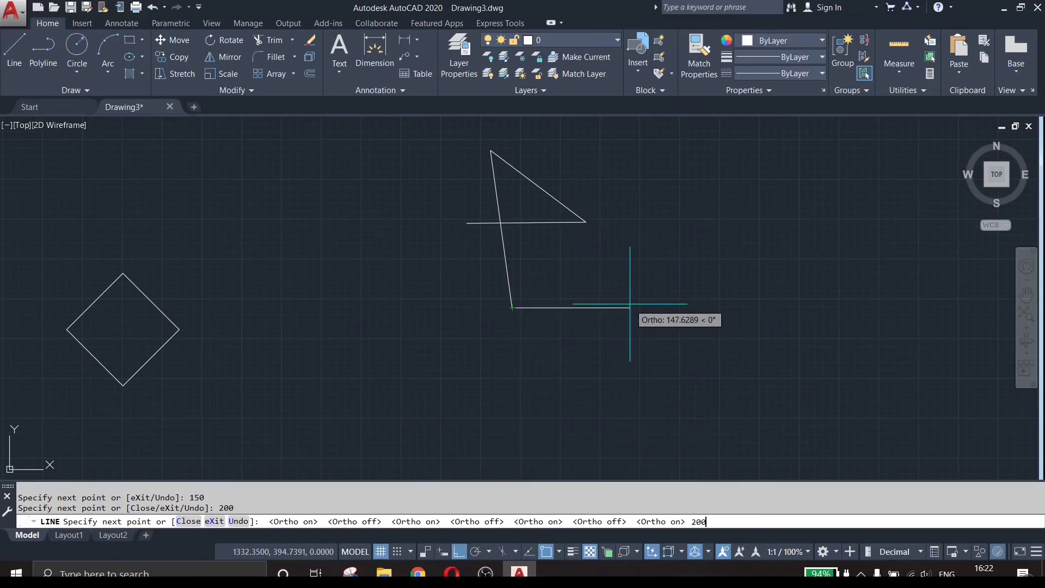
key(Return)
text(200)
key(Return)
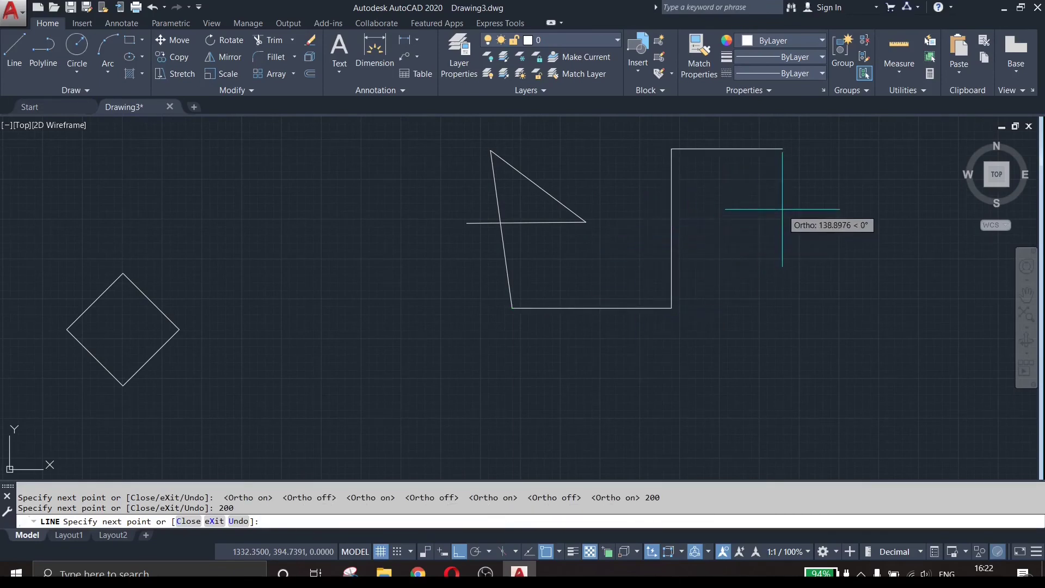
text(200)
key(Return)
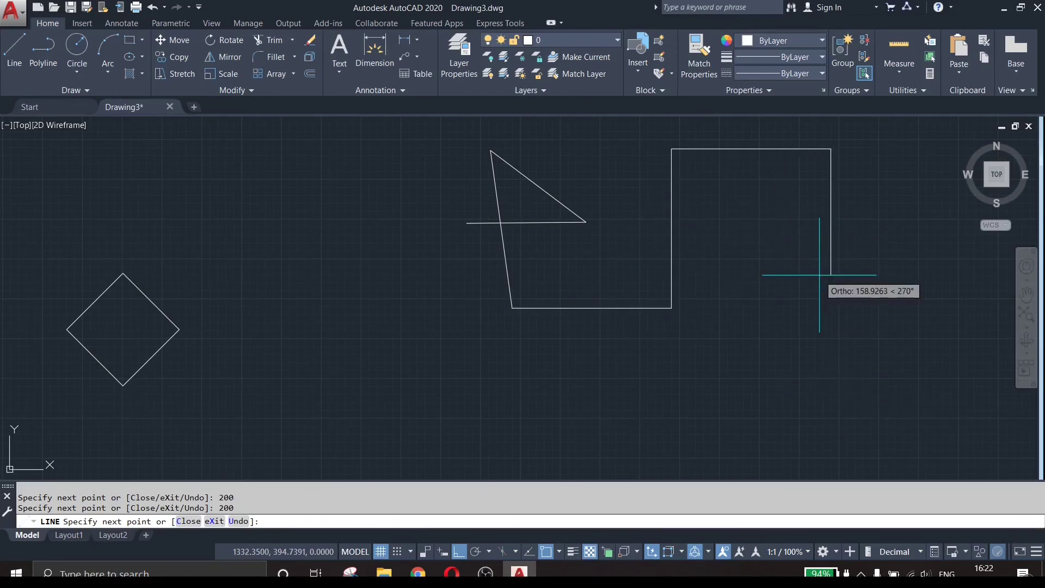
Add a stepped notch to the line with four 100-unit orthogonal segments: down, left, down and right.
text(100)
key(Return)
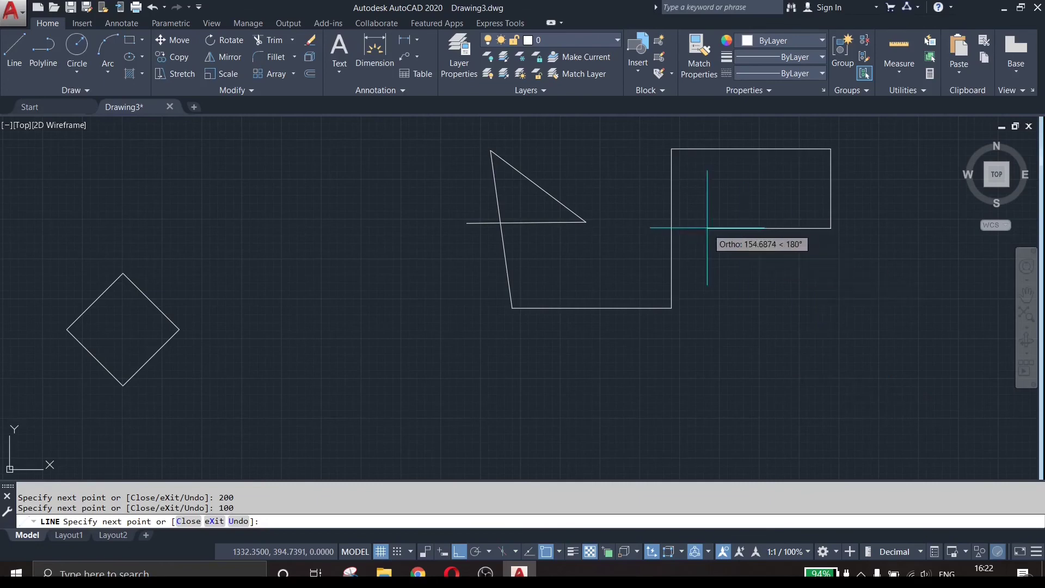
text(100)
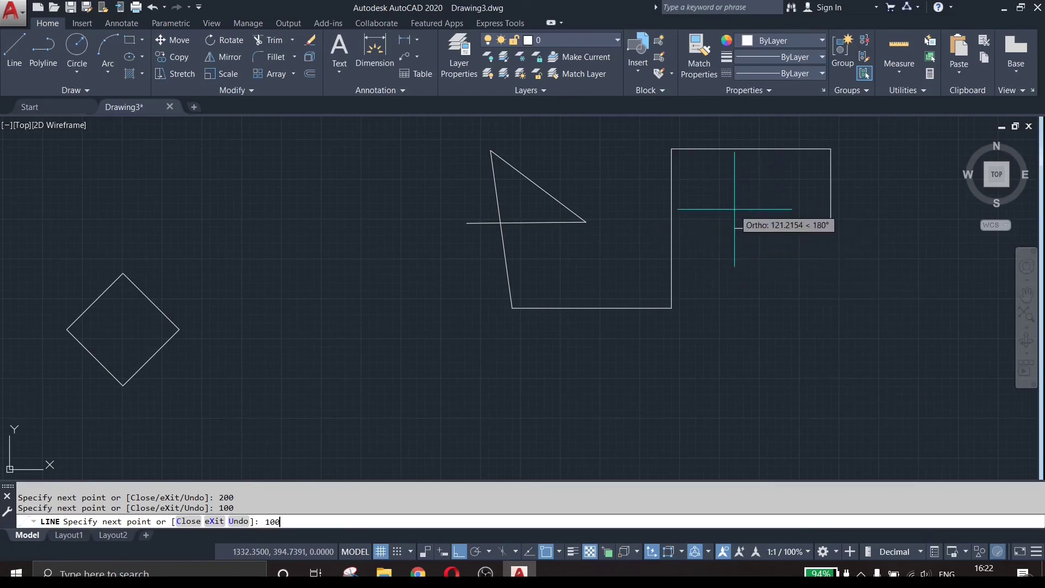
key(Return)
text(100)
key(Return)
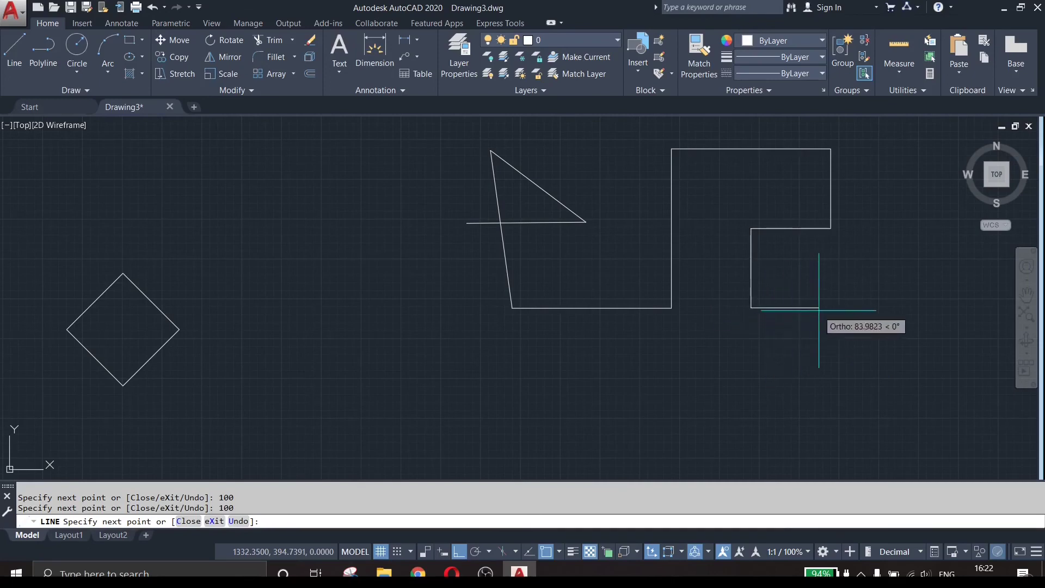
text(100)
key(Return)
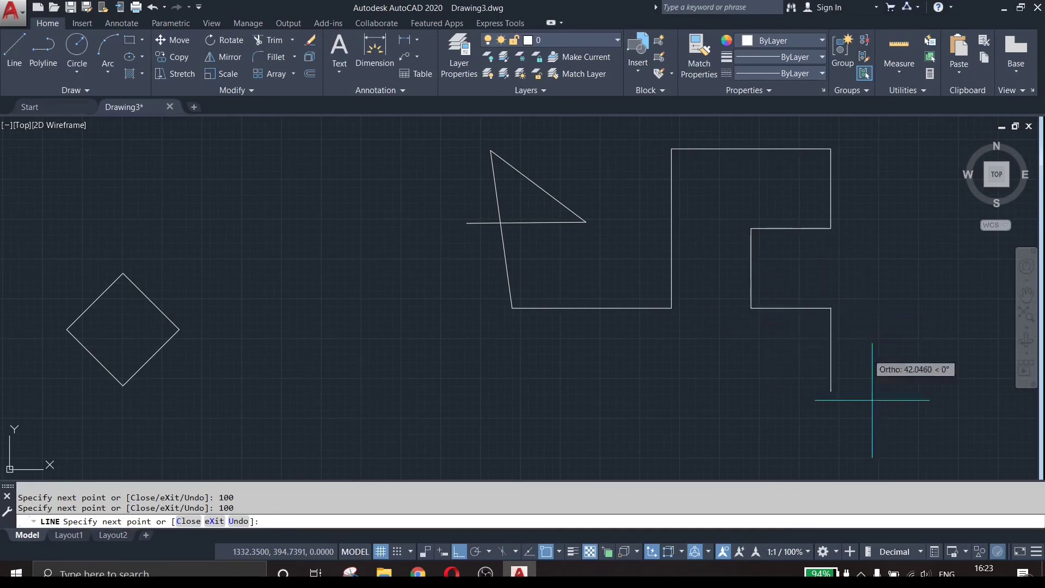
Add a 200-unit segment running left along the outline's lower edge, and undo the last two segments within the Line command.
text(200)
key(Return)
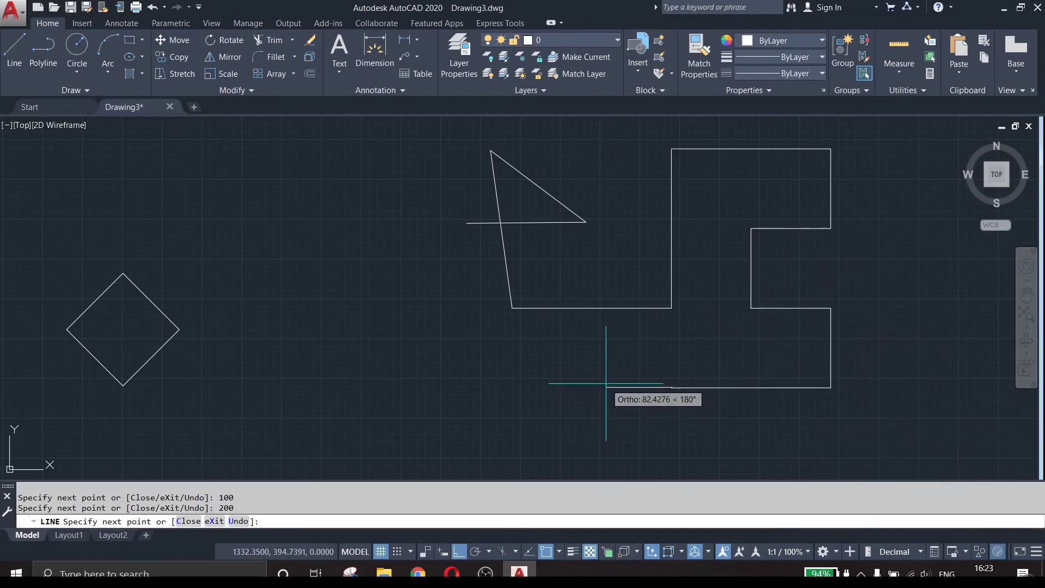
click(73, 387)
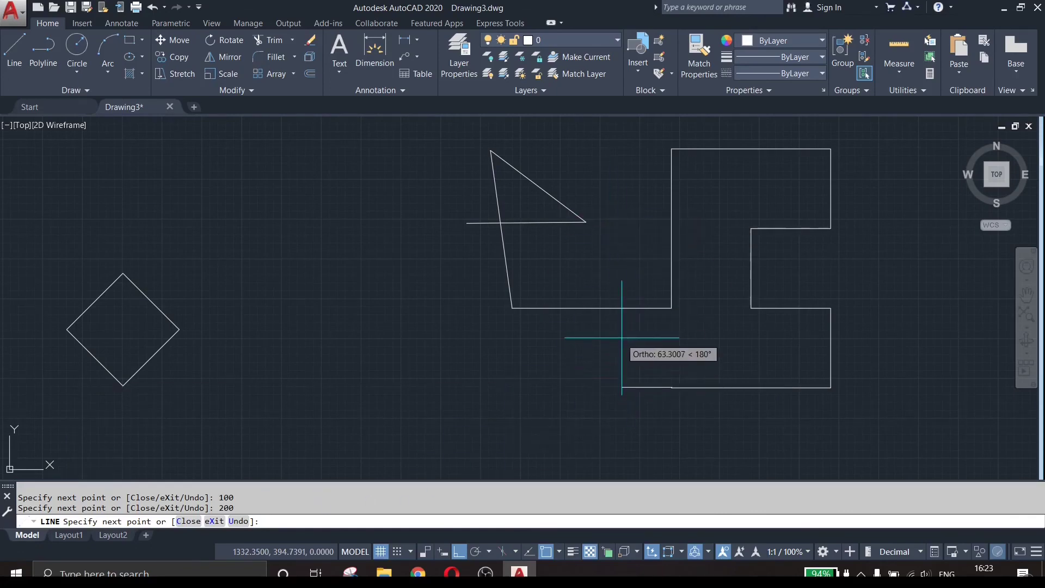
text(u)
key(Return)
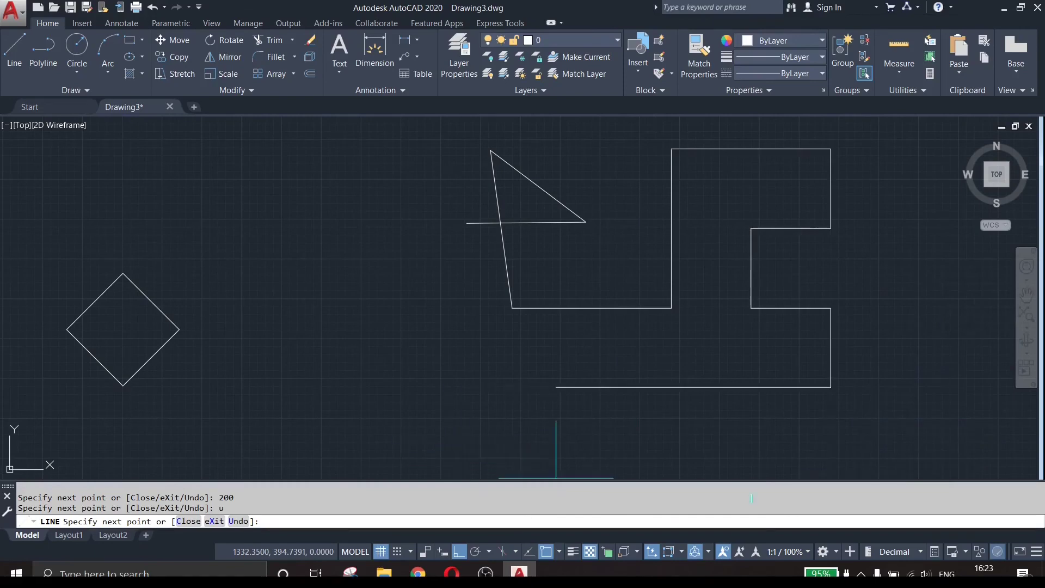
text(u)
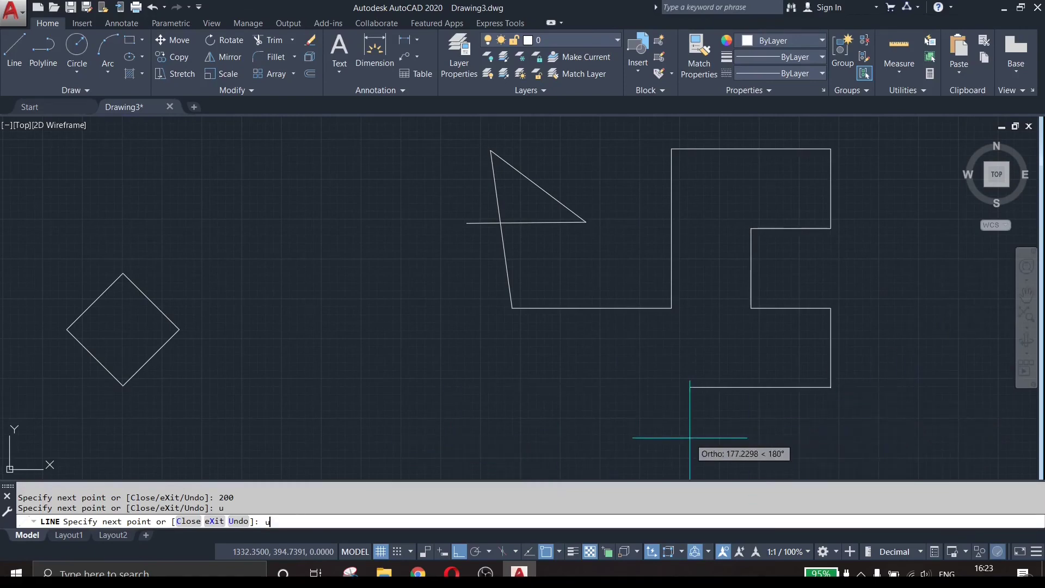
key(Return)
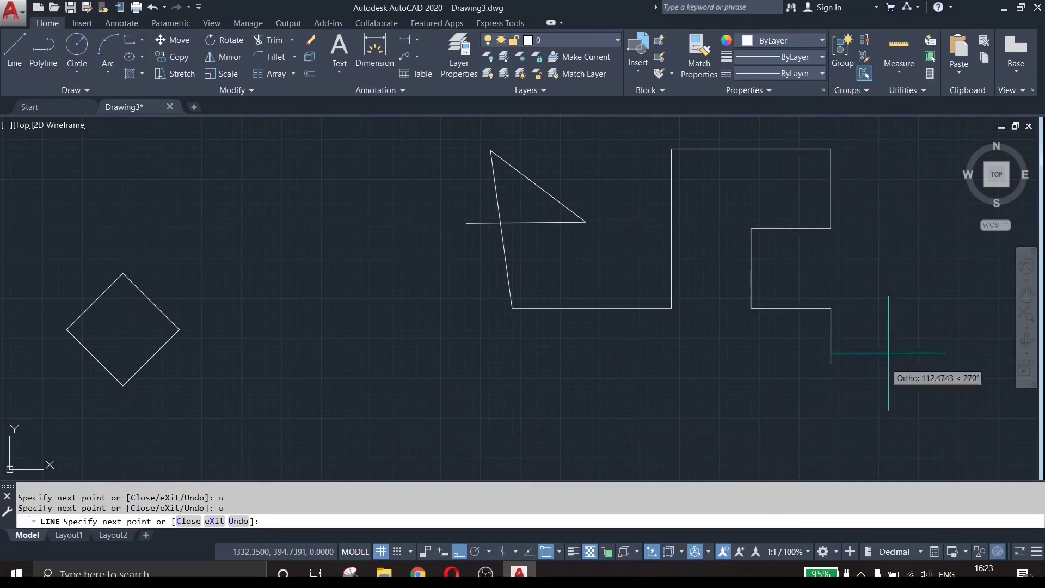
Draw a 100-unit segment downward from the notch's lower right corner and close the line back to its starting point.
text(100)
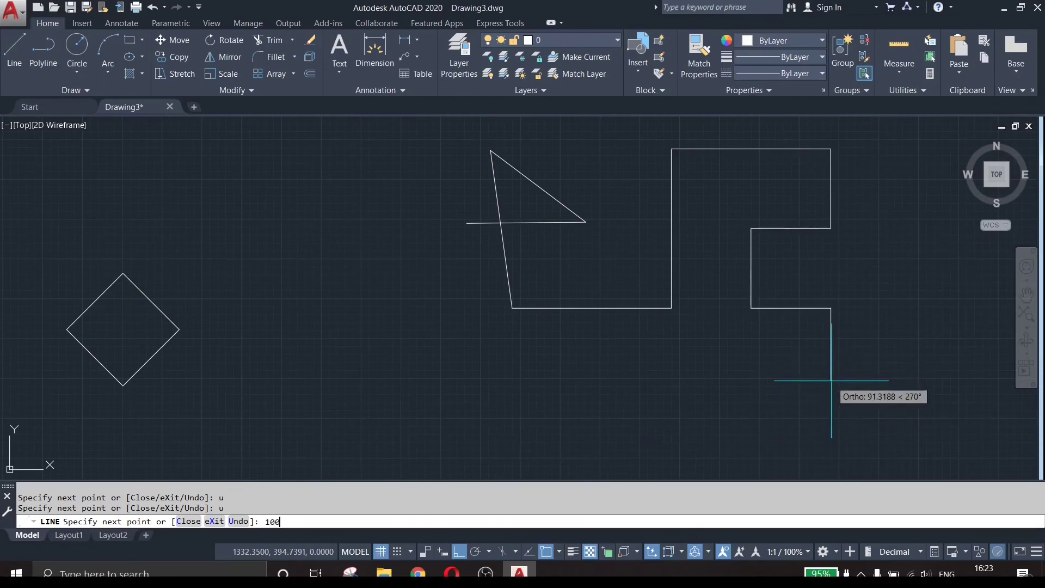
key(Return)
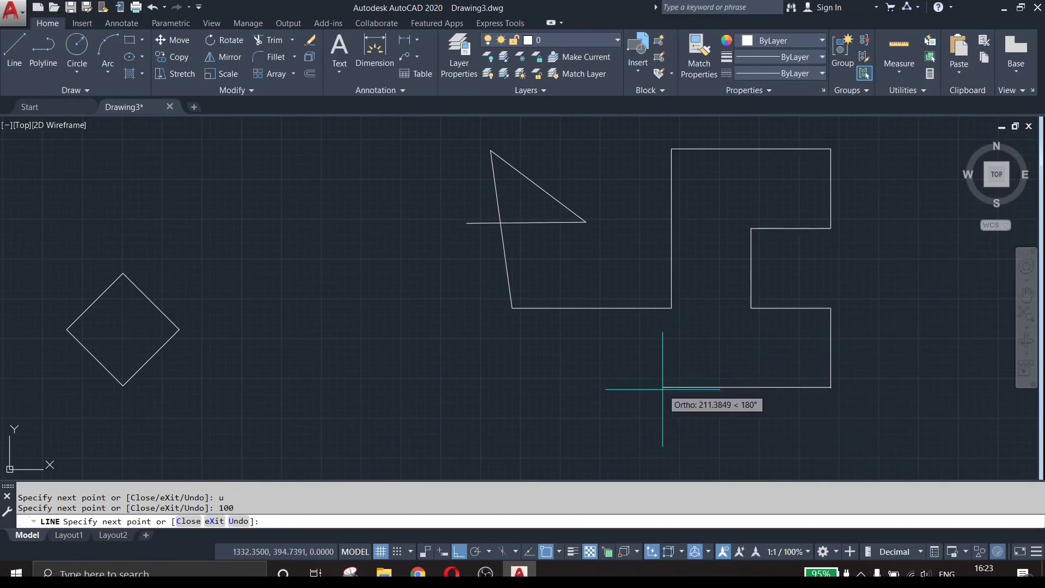
text(c)
key(Return)
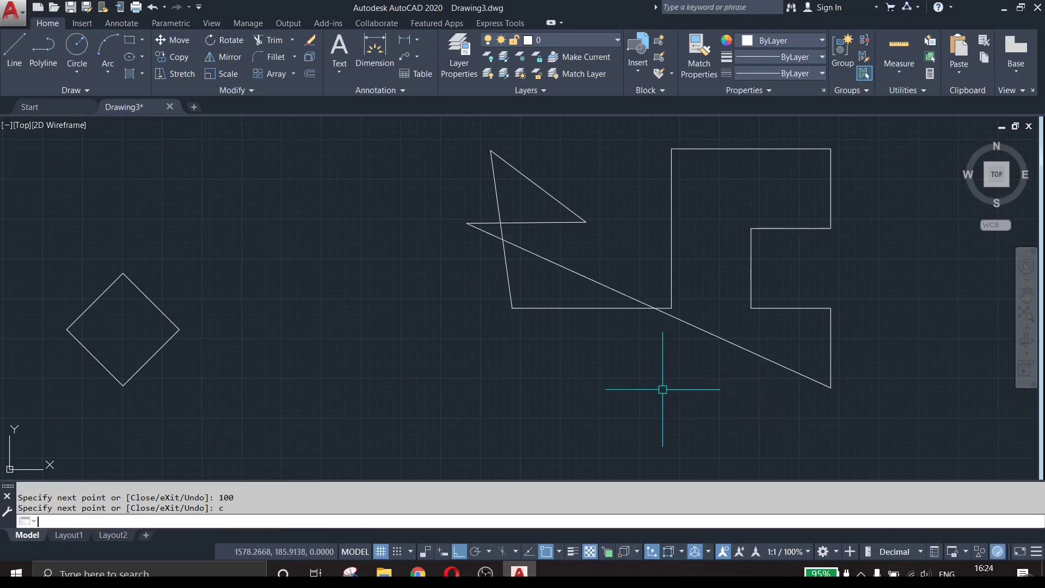
key(Escape)
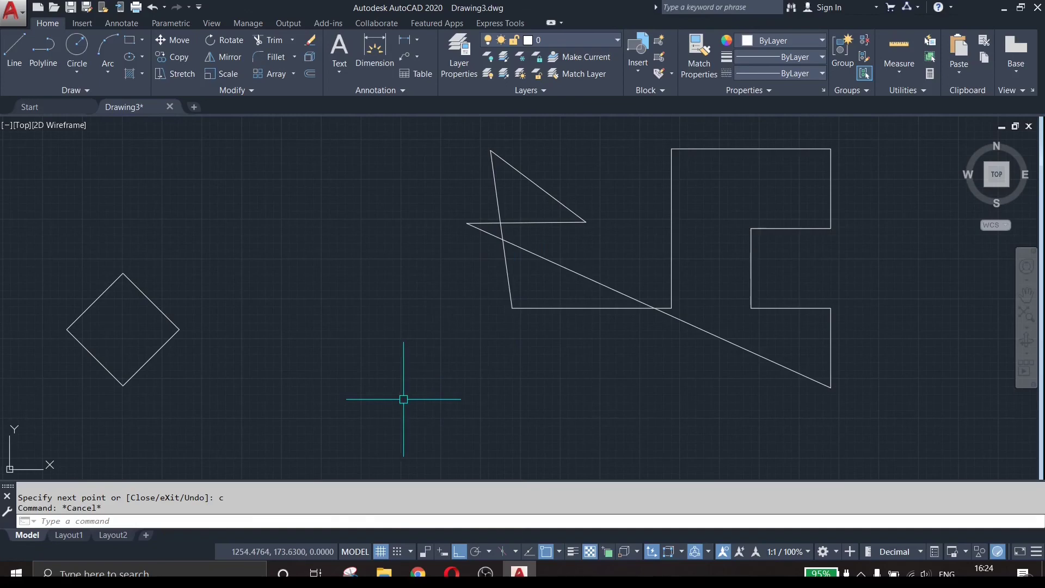